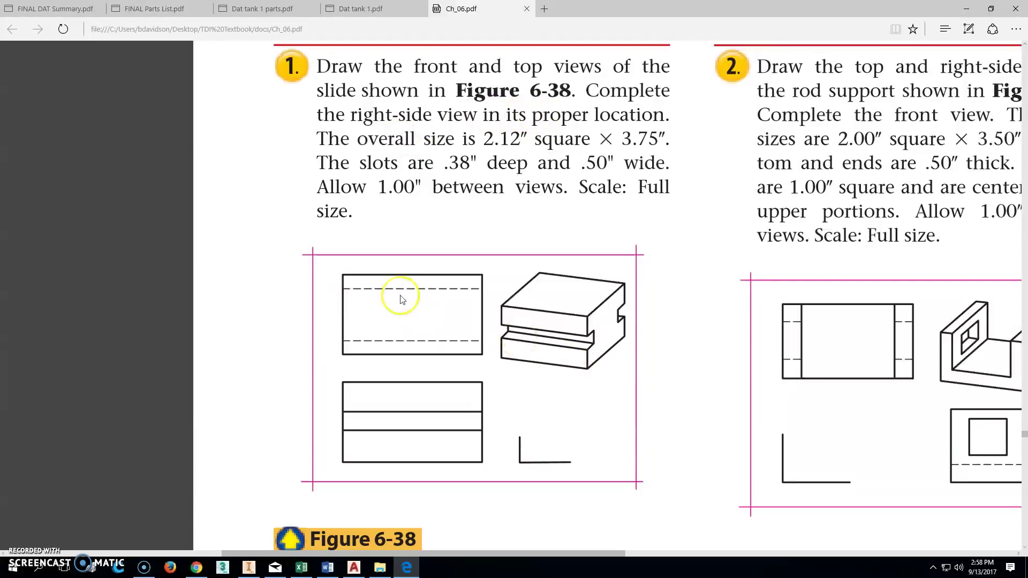
# Highlight the exercise's overall size and slot depth sentence in the textbook
pyautogui.moveTo(323, 138); pyautogui.dragTo(580, 190)
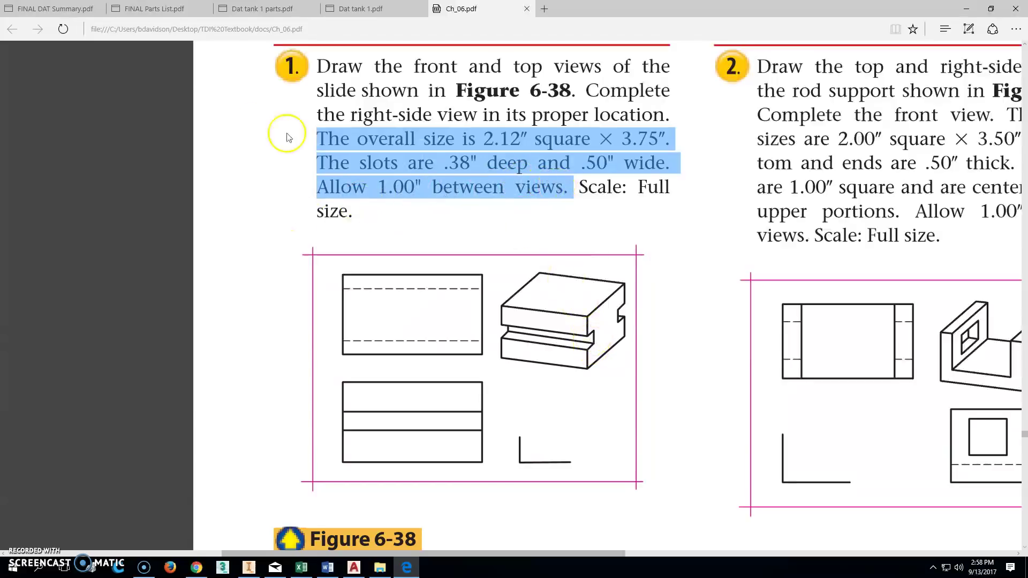
pyautogui.moveTo(316, 138); pyautogui.dragTo(672, 163)
pyautogui.click(689, 181)
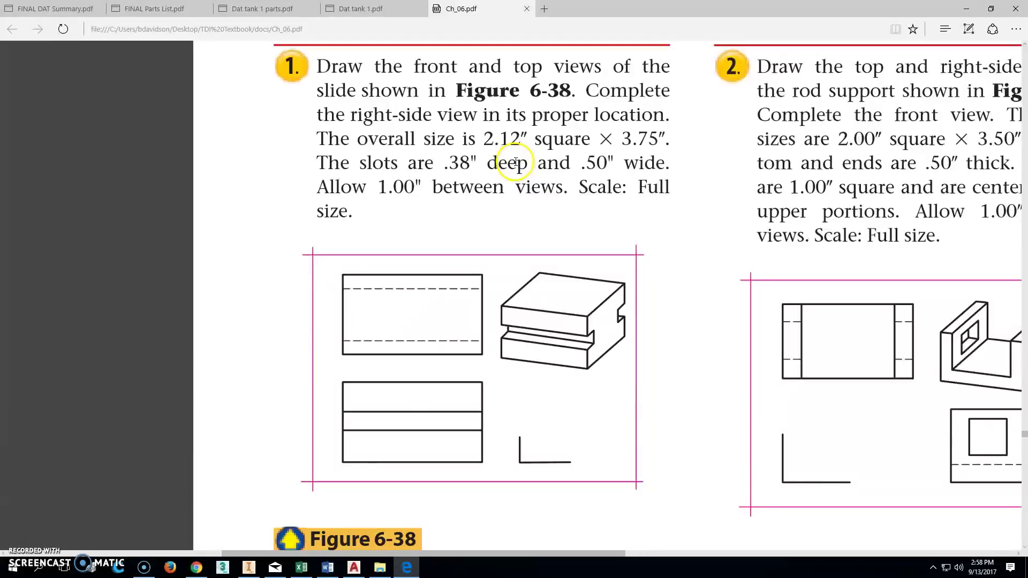
# Start a new drawing from the acad template in the Home isometric view
pyautogui.click(353, 568)
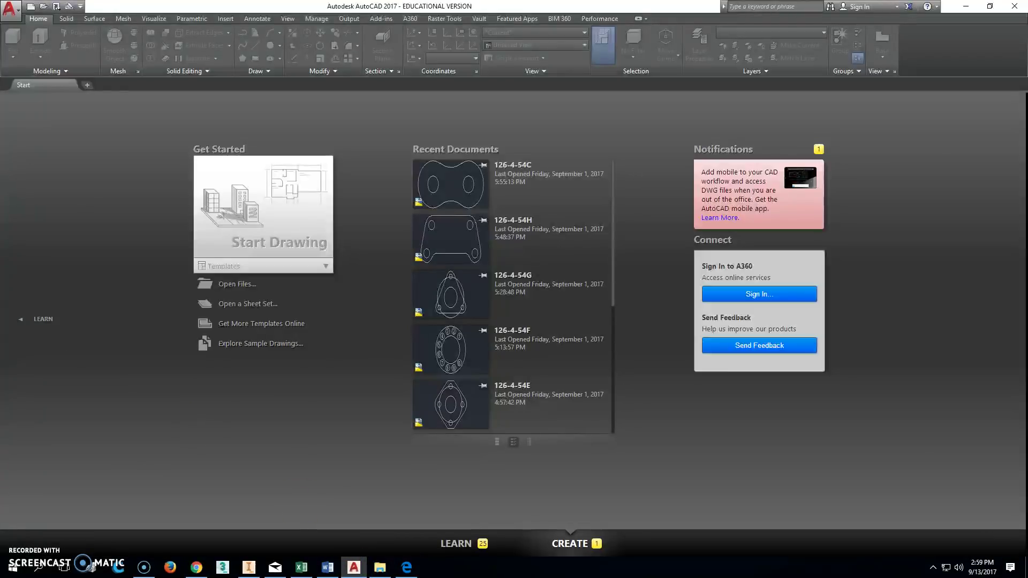
pyautogui.click(31, 7)
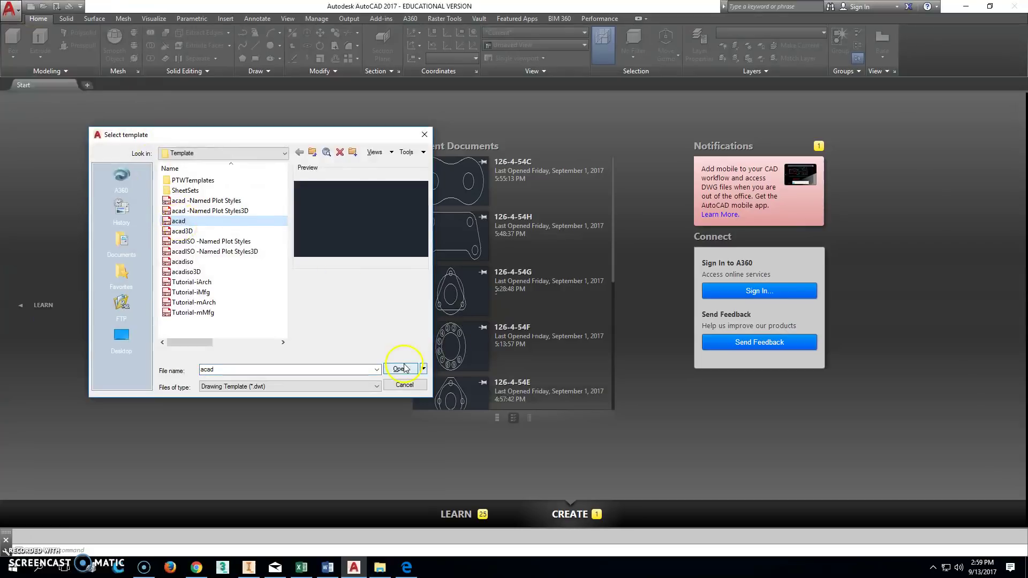
pyautogui.click(401, 369)
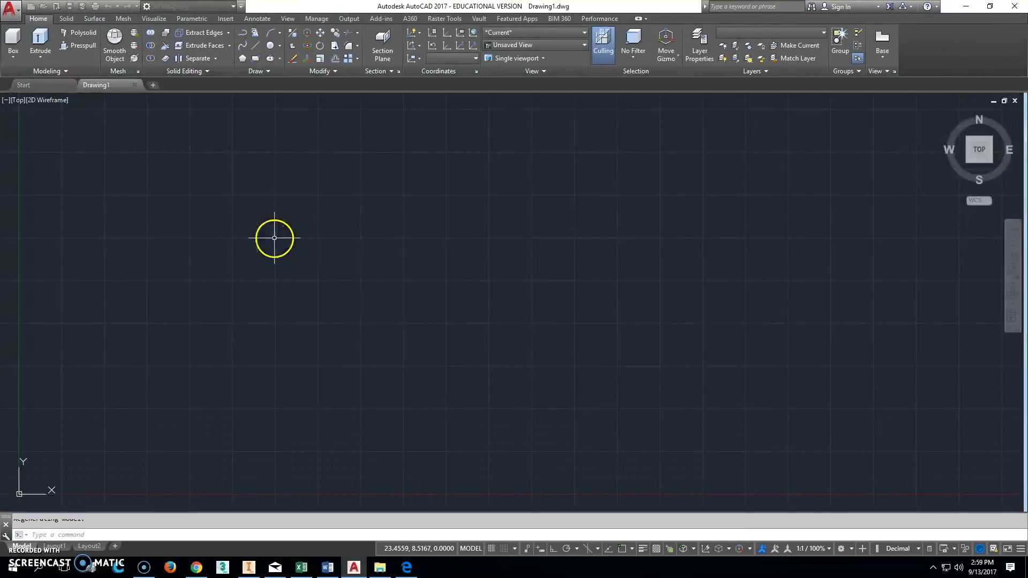
pyautogui.click(946, 118)
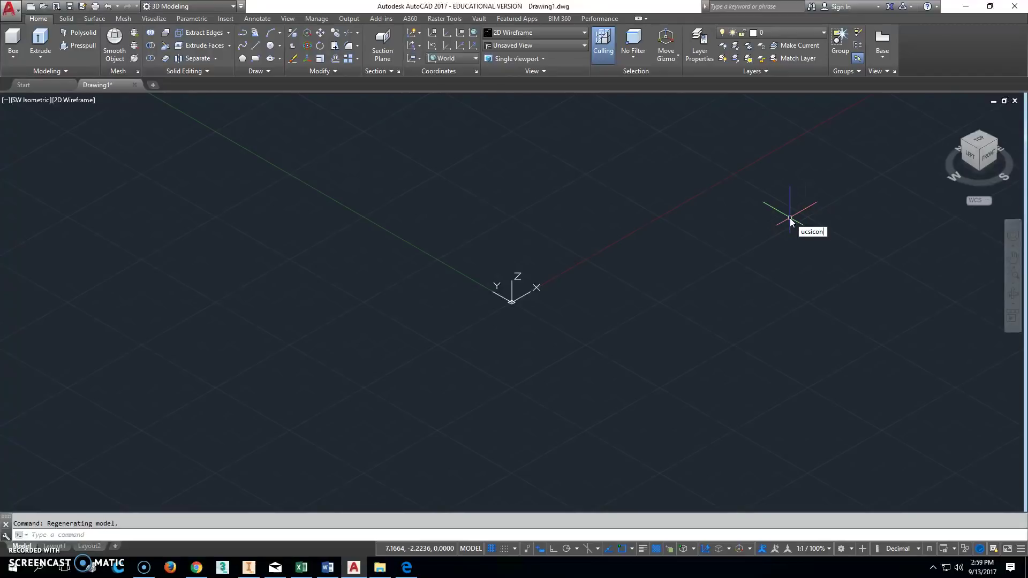
# Set the UCS icon to Noorigin and rotate the UCS 90° about X
pyautogui.press('Return')
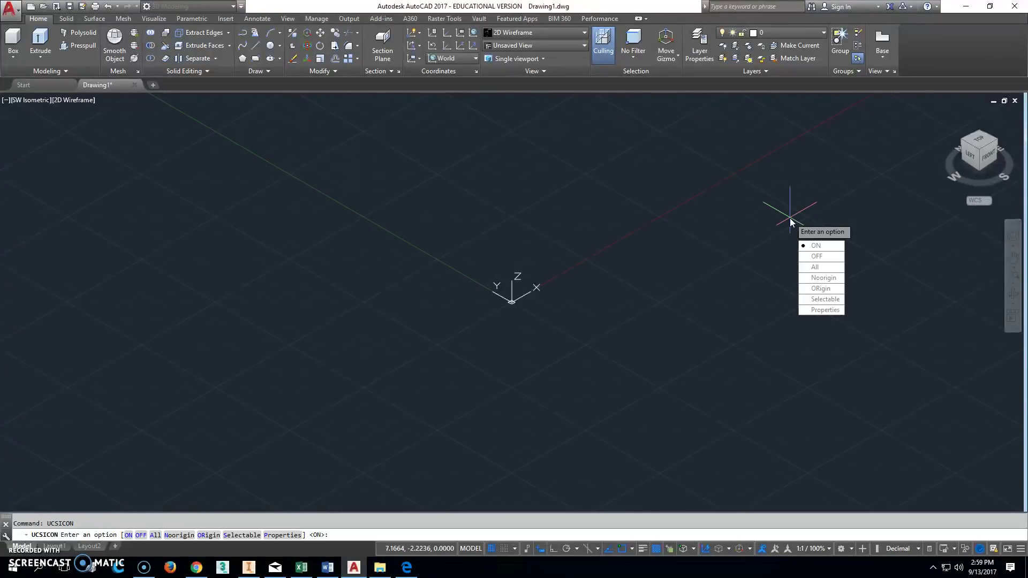
pyautogui.click(823, 278)
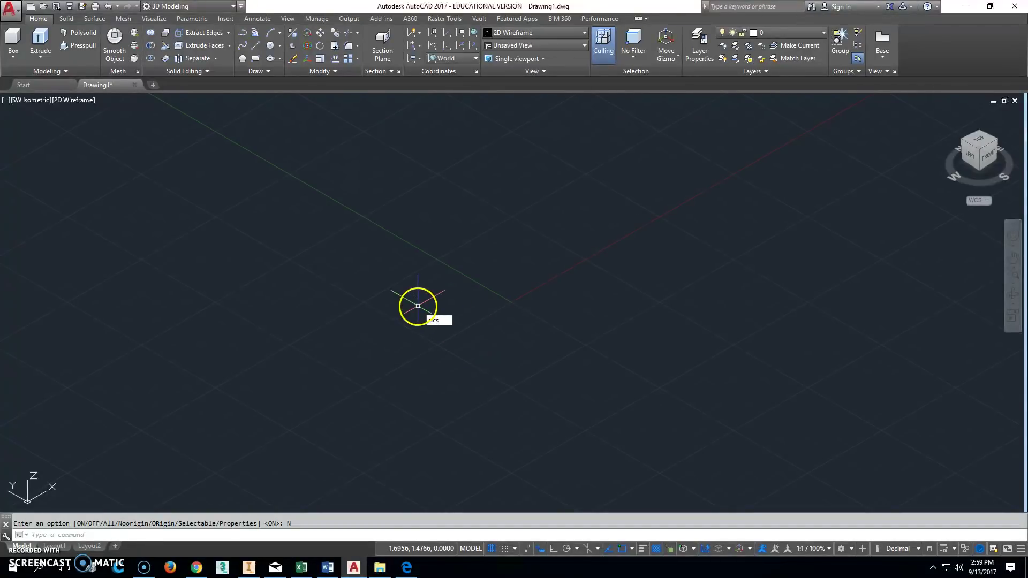
pyautogui.write('ucs')
pyautogui.press('Return')
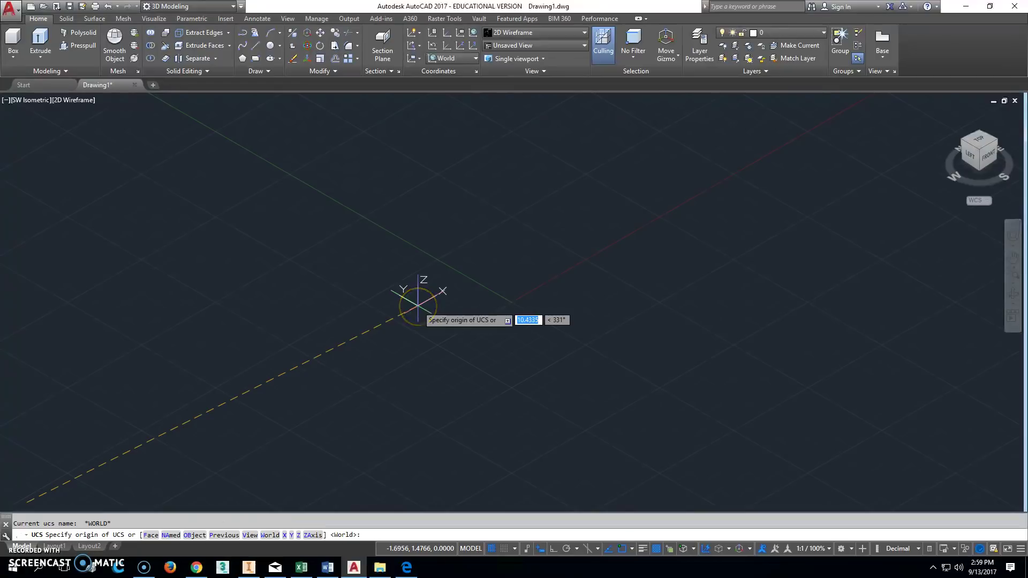
pyautogui.moveTo(418, 305); pyautogui.dragTo(429, 289)
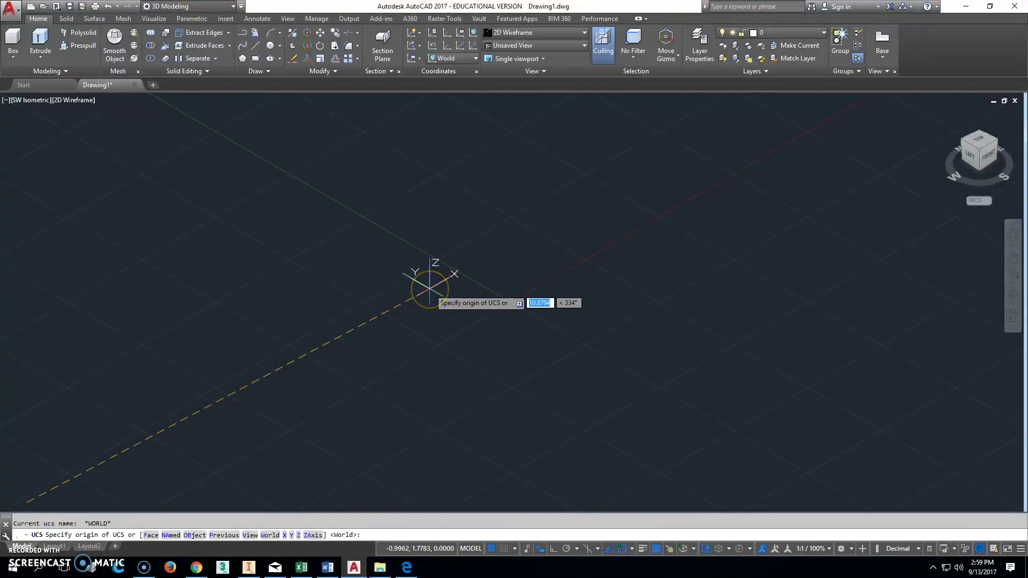
pyautogui.write('x')
pyautogui.press('Return')
pyautogui.press('Return')
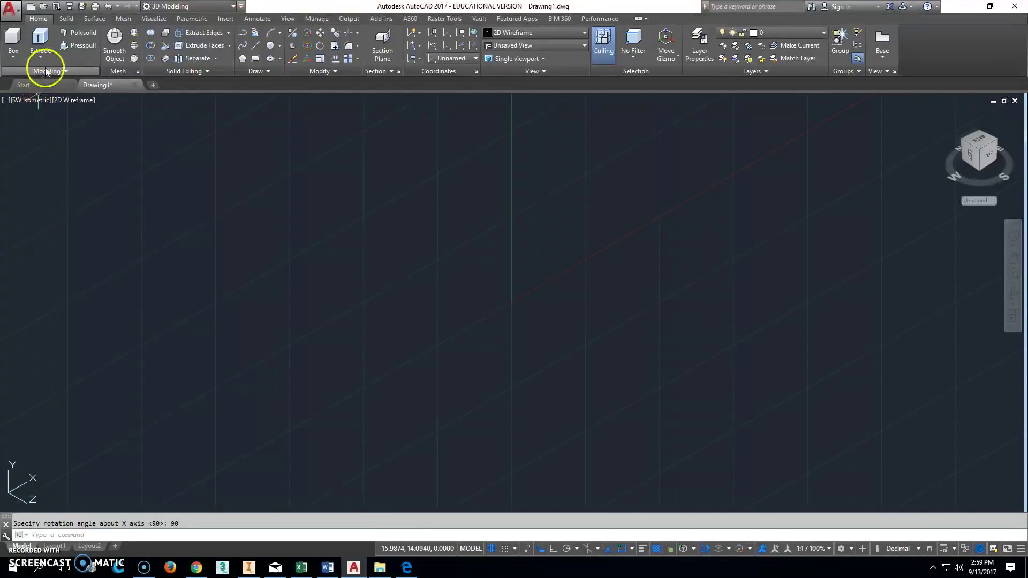
# Draw a closed 2.12 × 2.12 square polyline with Ortho on, checking the textbook dimensions
pyautogui.click(243, 34)
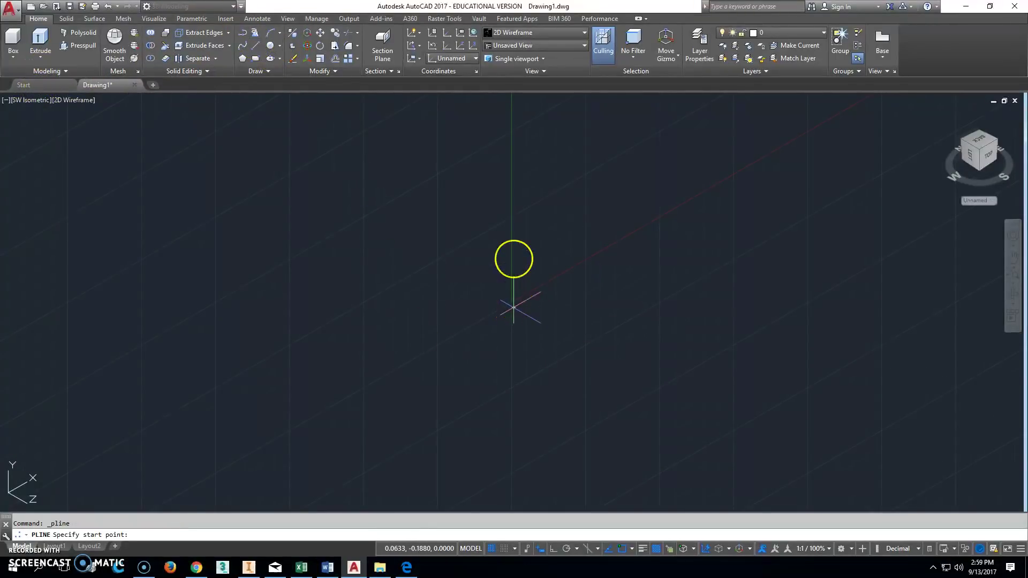
pyautogui.click(514, 308)
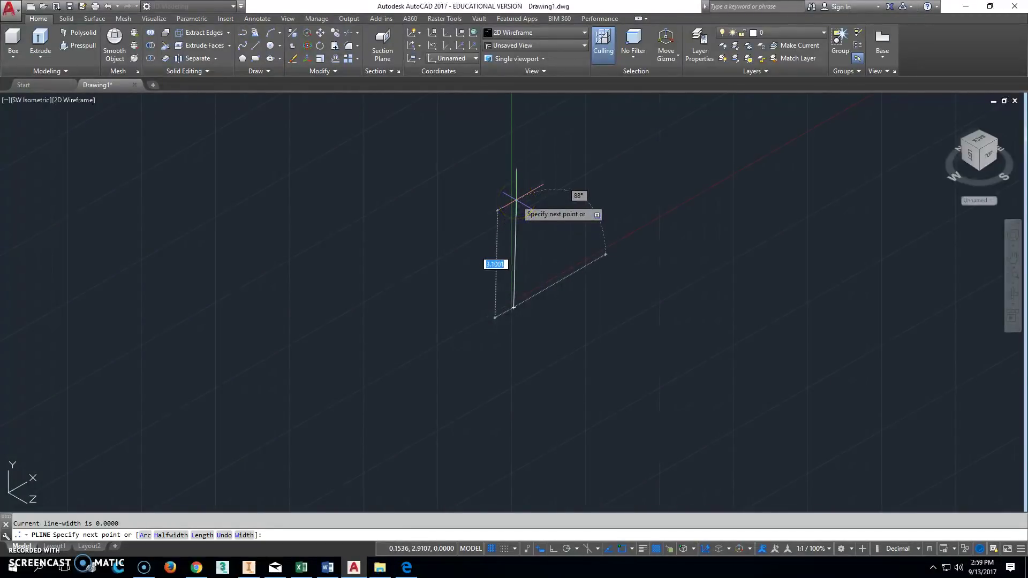
pyautogui.press('F8')
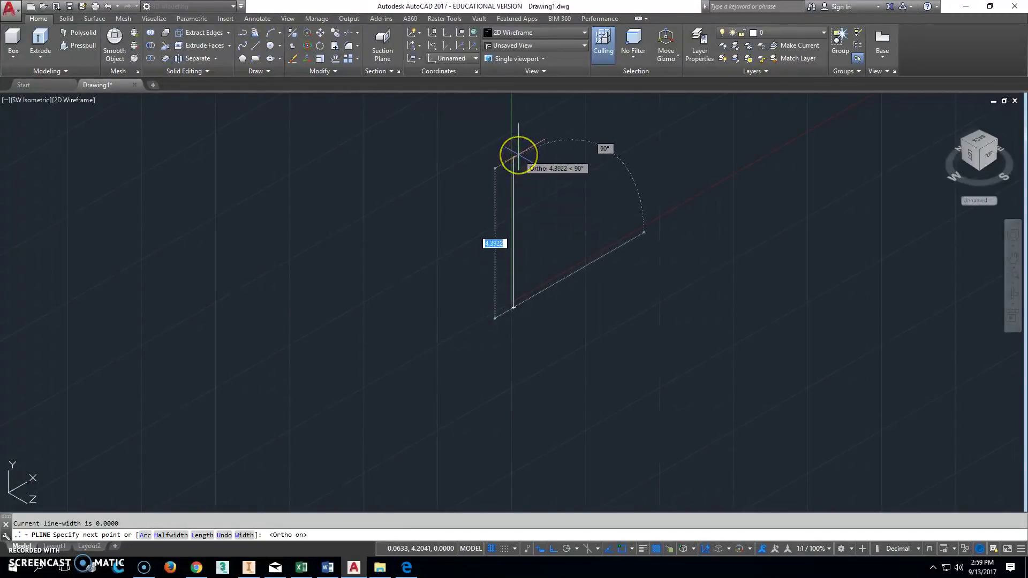
pyautogui.write('2.')
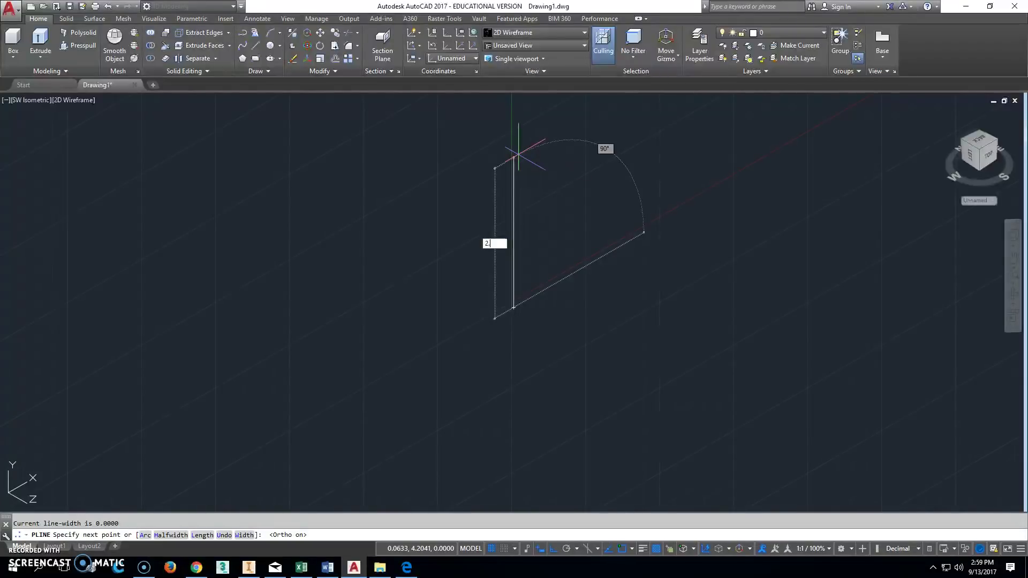
pyautogui.write('12')
pyautogui.press('Return')
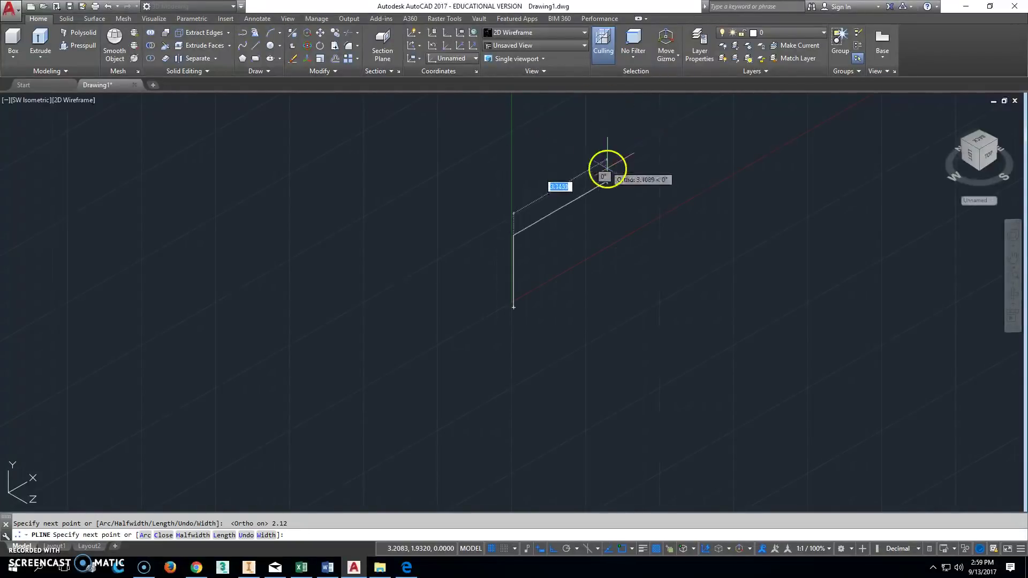
pyautogui.write('2.12')
pyautogui.press('Return')
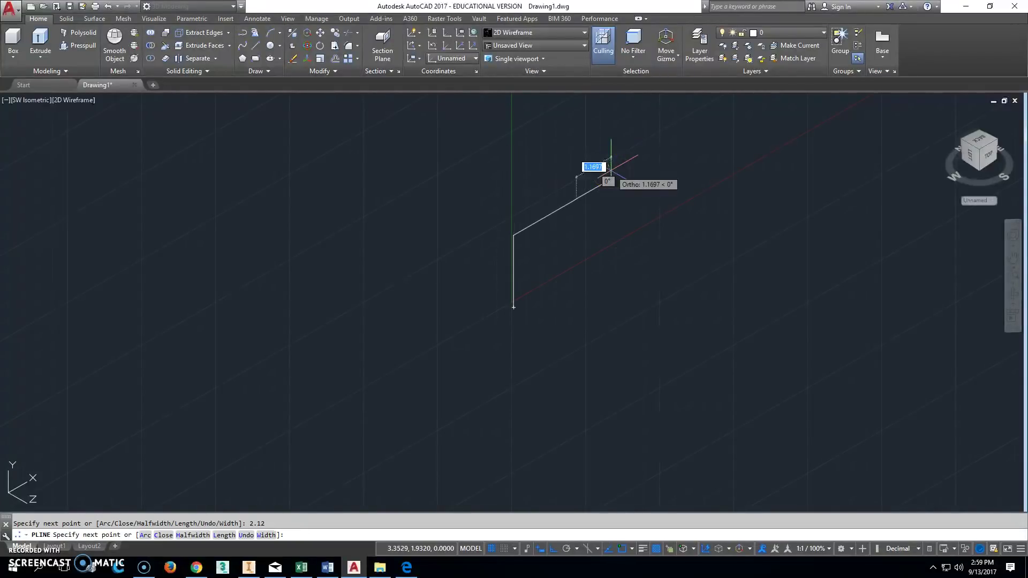
pyautogui.write('2')
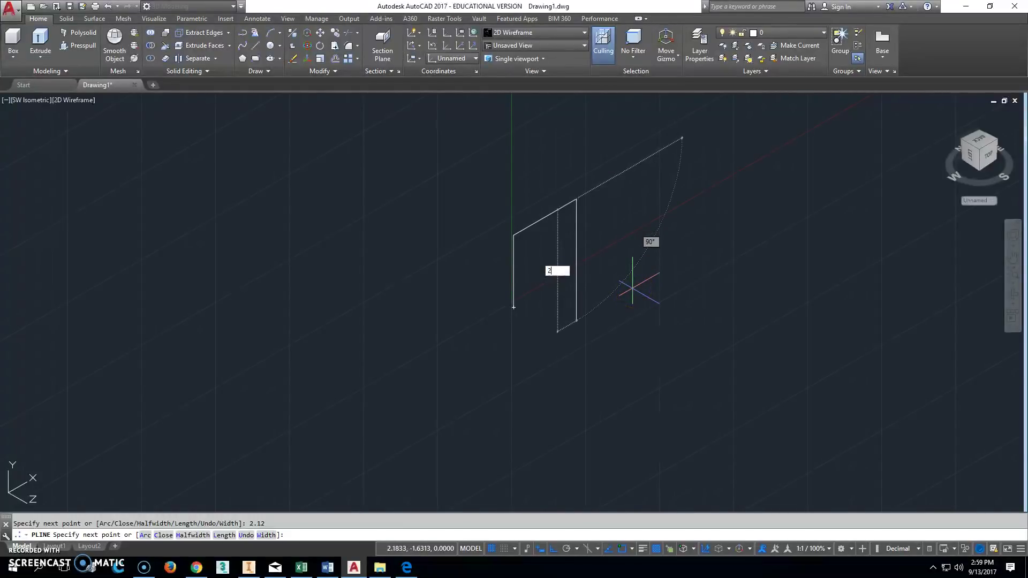
pyautogui.write('.12')
pyautogui.press('Return')
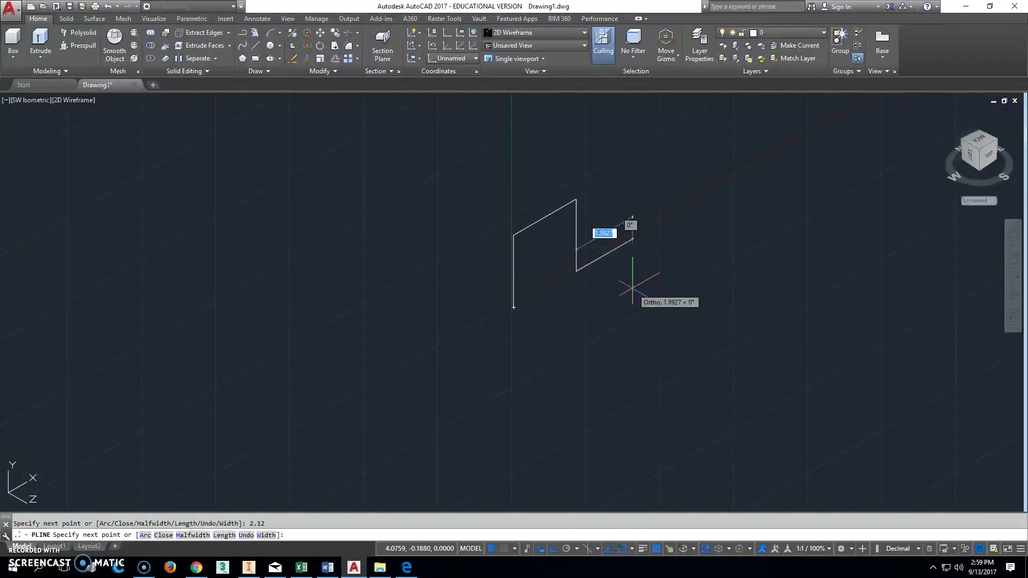
pyautogui.write('c')
pyautogui.press('Return')
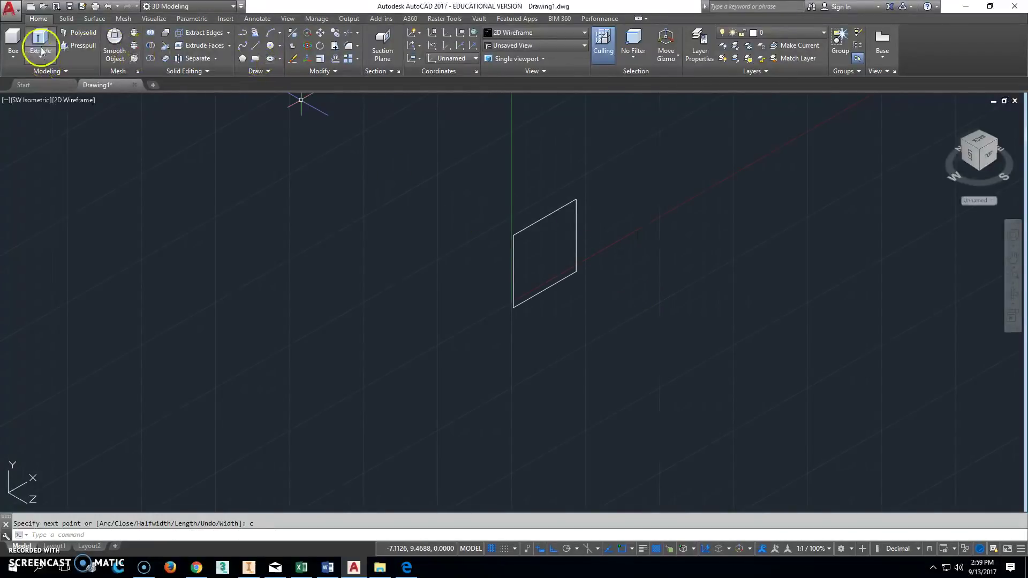
pyautogui.click(407, 568)
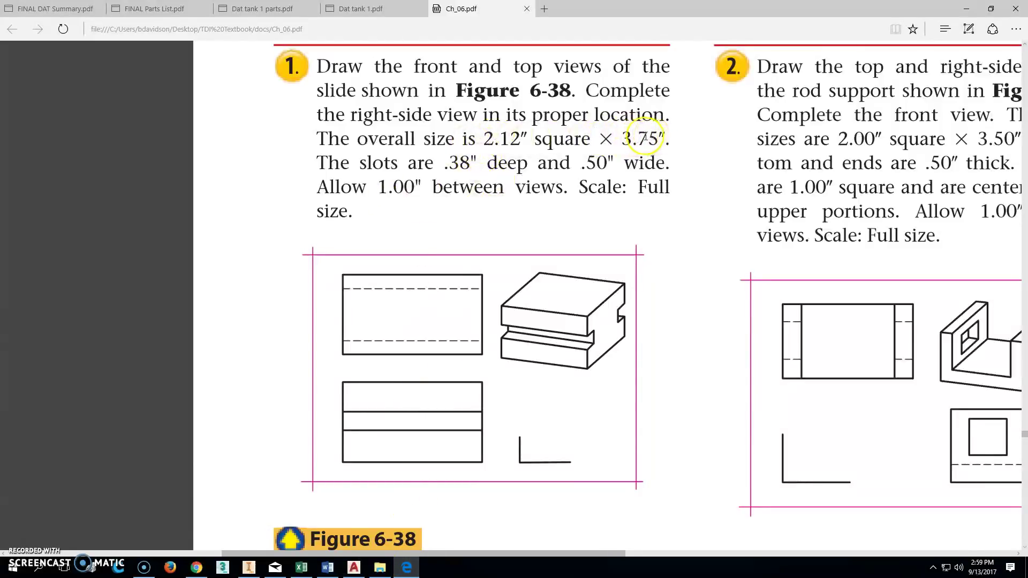
pyautogui.click(354, 568)
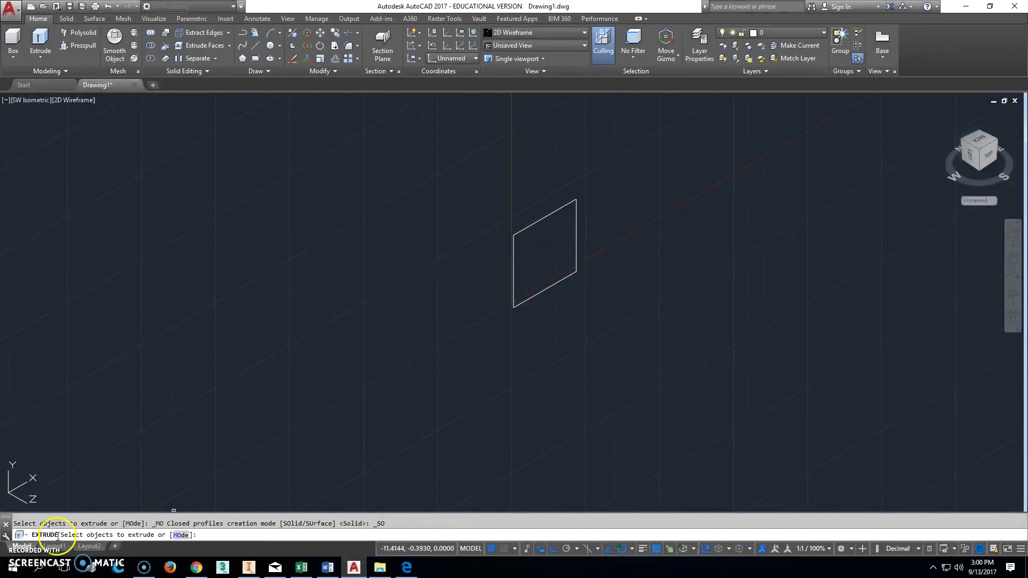
# Extrude the square profile 3.75 into a box, then bring up the textbook exercise page
pyautogui.click(545, 217)
pyautogui.rightClick(545, 217)
pyautogui.click(547, 217)
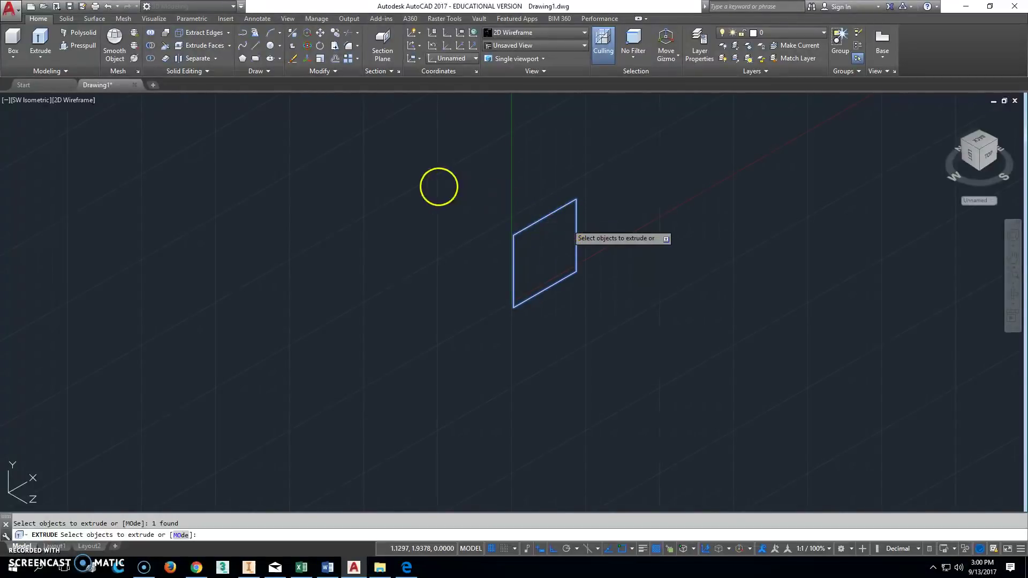
pyautogui.press('Return')
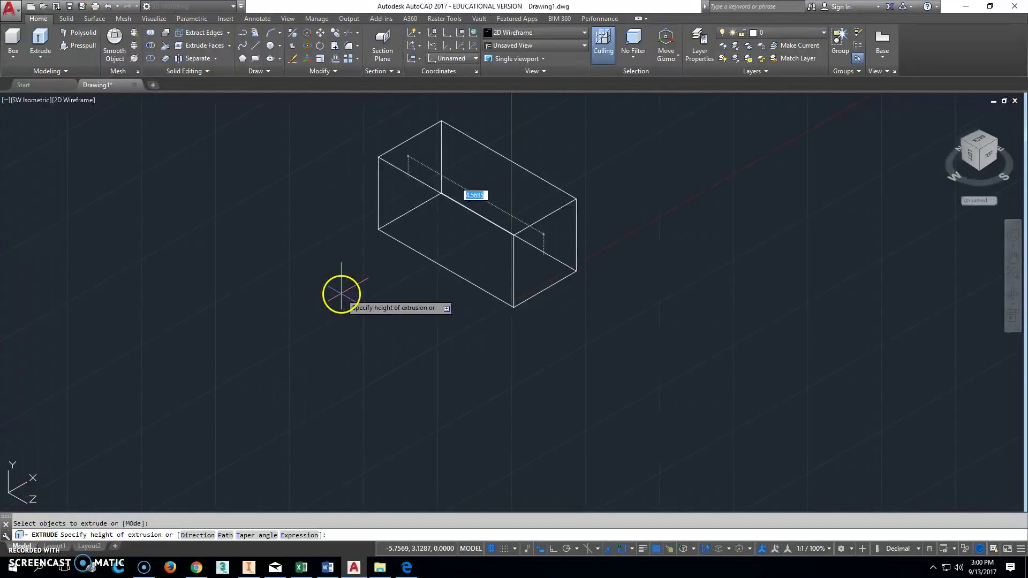
pyautogui.press('Return')
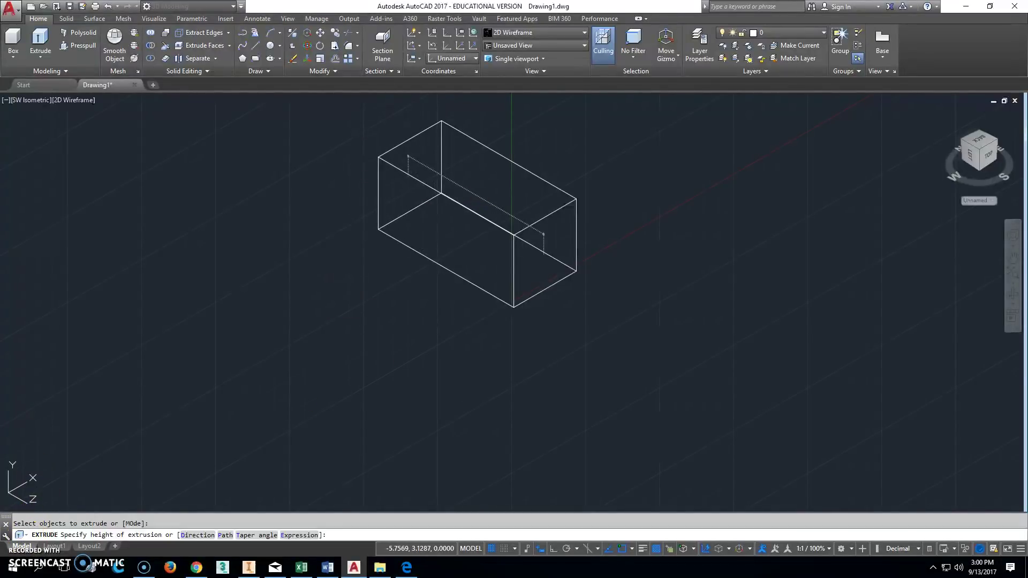
pyautogui.moveTo(557, 310); pyautogui.dragTo(526, 328, button='middle')
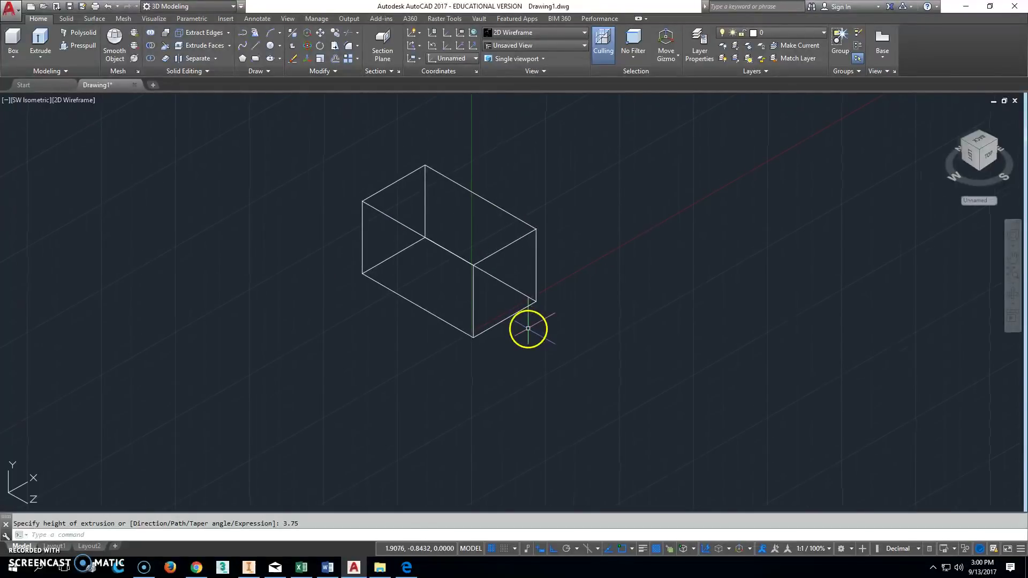
pyautogui.click(407, 567)
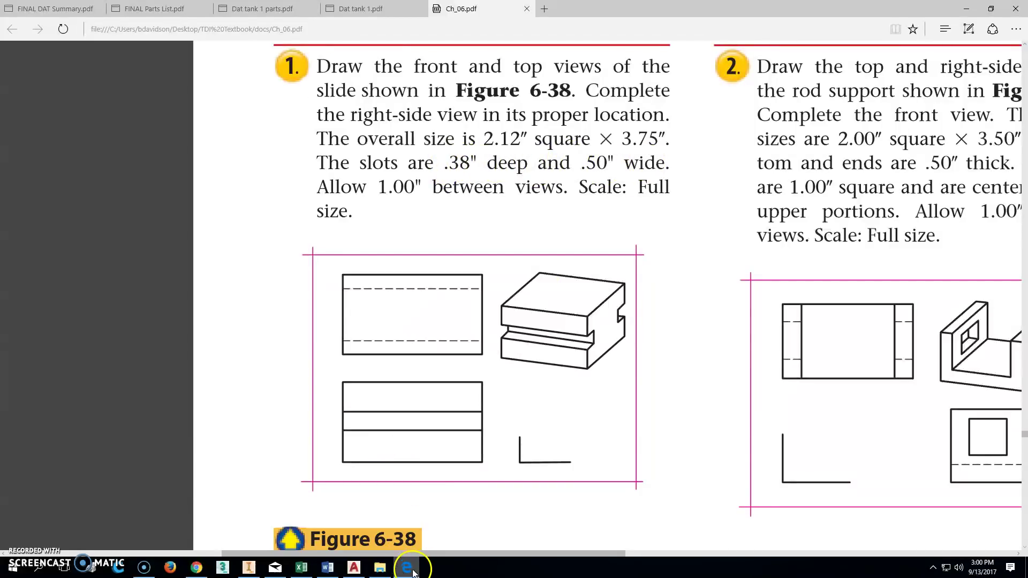
# Draw a closed polyline slot profile with sides .5, .38 and .5 below the block
pyautogui.click(354, 568)
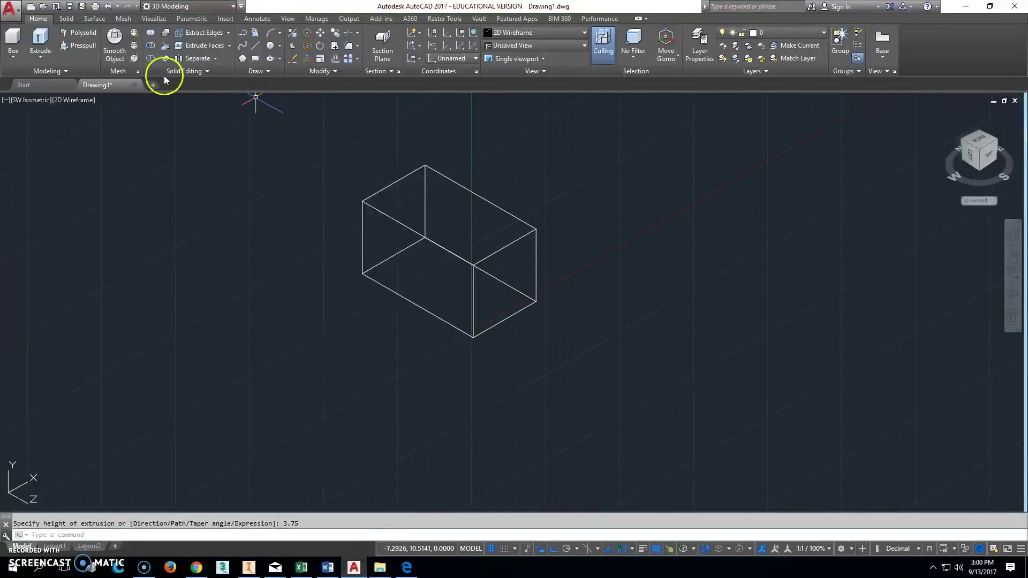
pyautogui.click(244, 33)
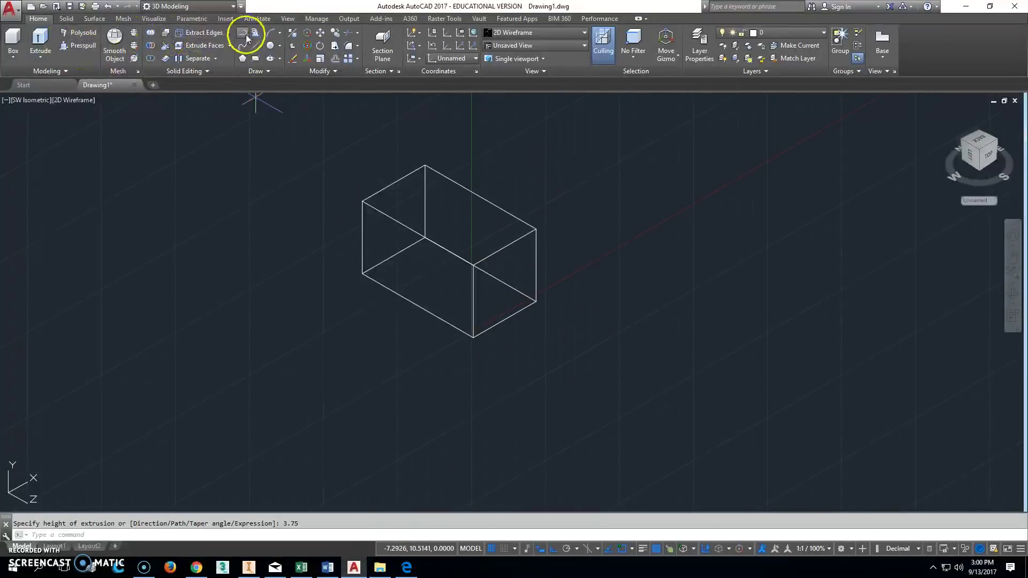
pyautogui.click(348, 444)
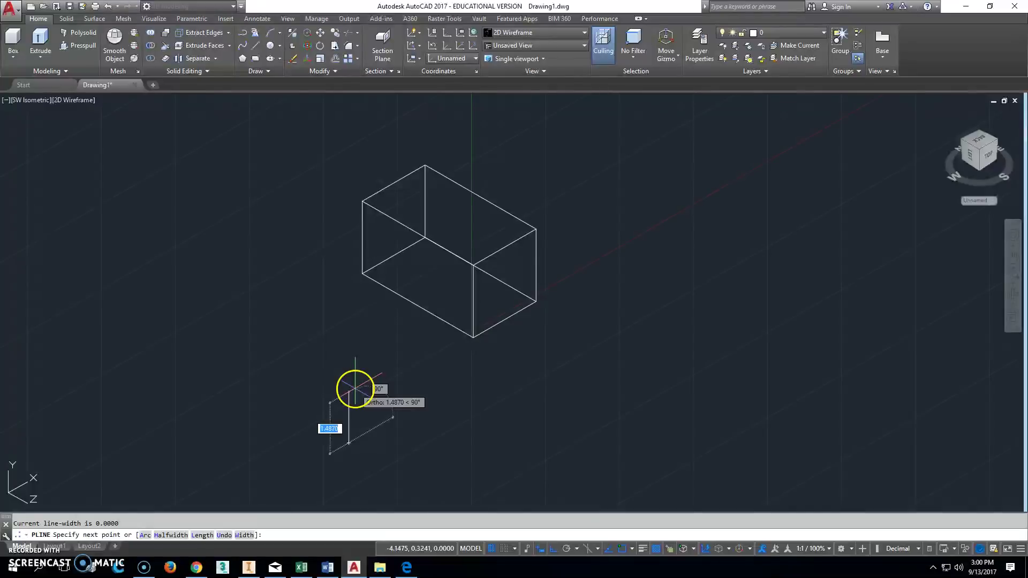
pyautogui.write('.5')
pyautogui.press('Return')
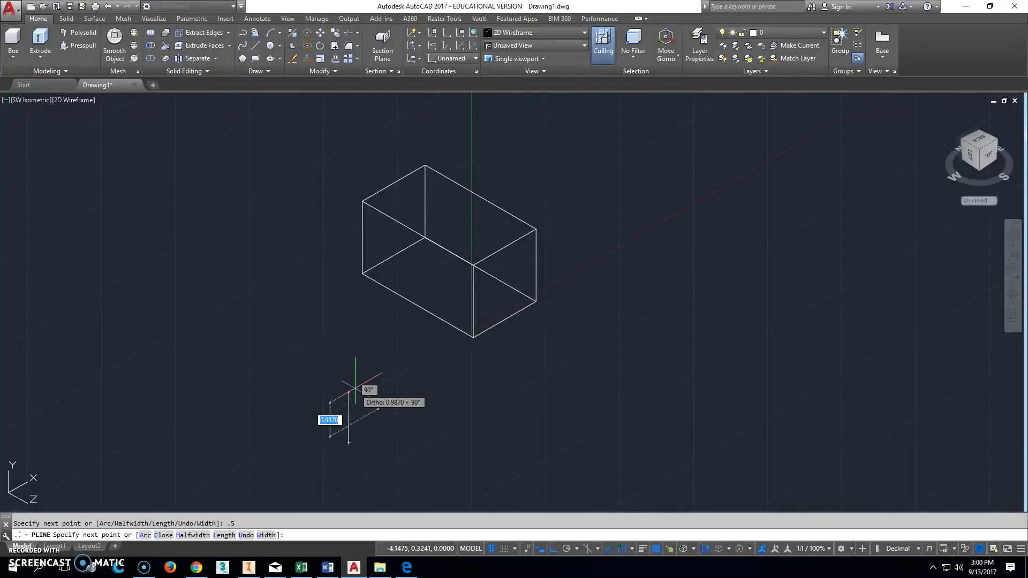
pyautogui.write('.38')
pyautogui.press('Return')
pyautogui.write('.5')
pyautogui.press('Return')
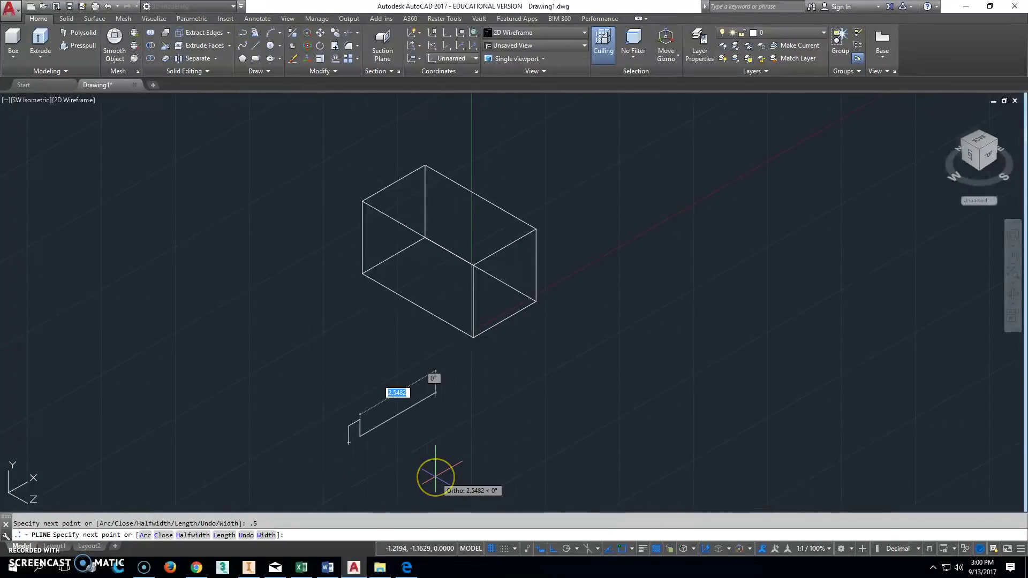
pyautogui.write('c')
pyautogui.press('Return')
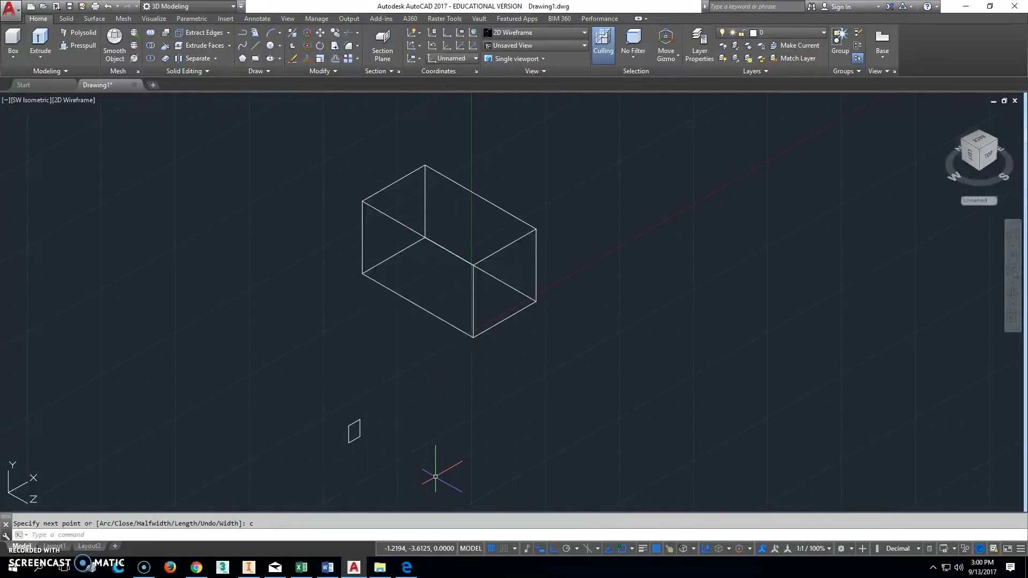
# Extrude the small slot profile into a long bar lying beside the block
pyautogui.click(42, 37)
pyautogui.click(360, 424)
pyautogui.rightClick(358, 422)
pyautogui.click(372, 425)
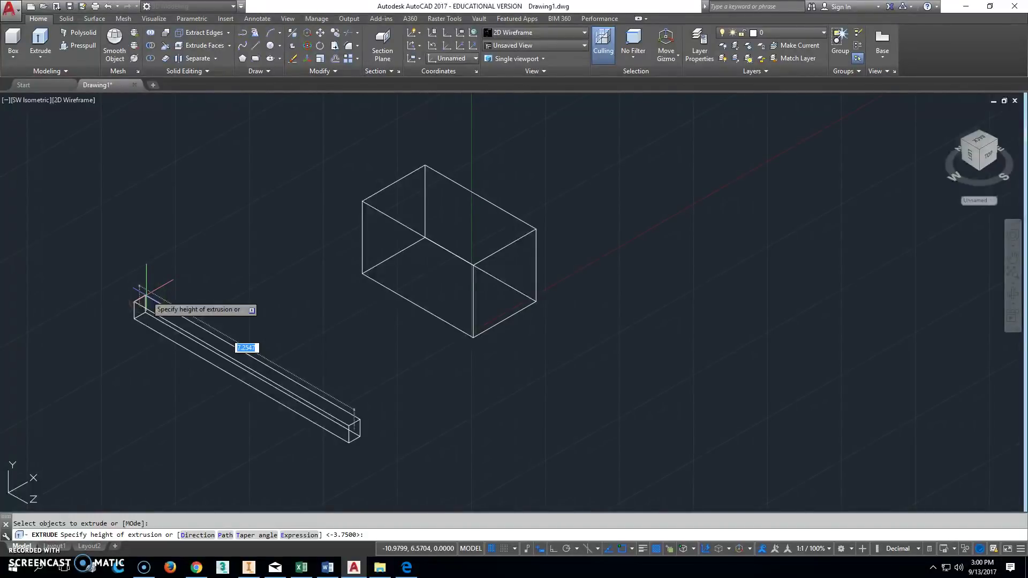
pyautogui.click(134, 286)
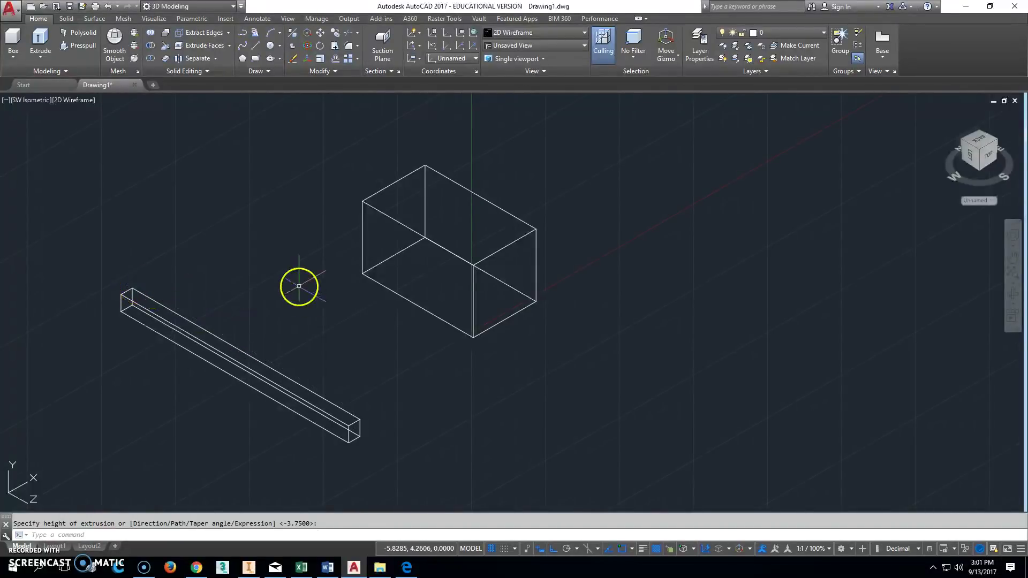
pyautogui.press('Escape')
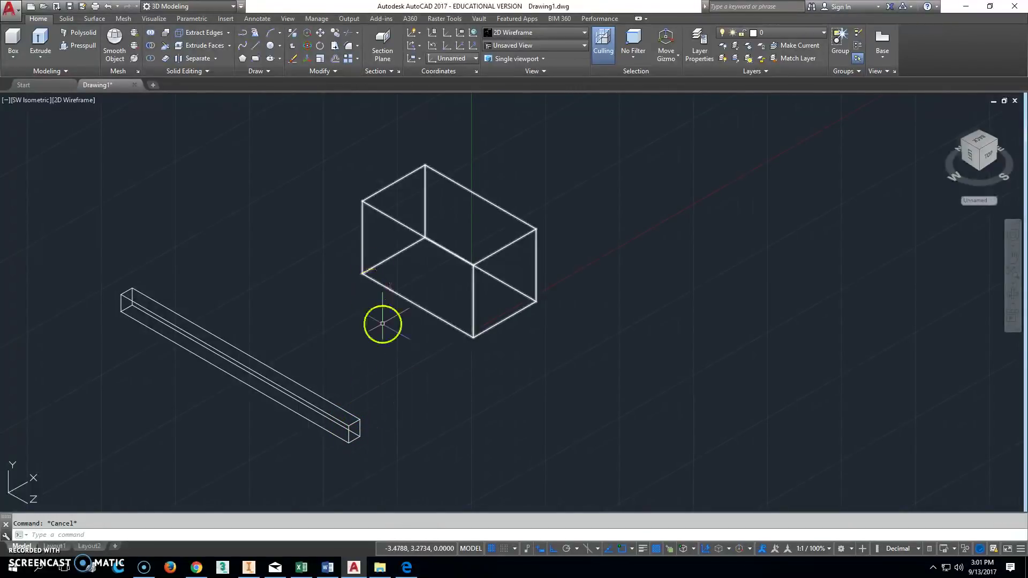
# Copy the long bar to a spot beside the original
pyautogui.click(334, 32)
pyautogui.click(352, 421)
pyautogui.press('Return')
pyautogui.click(398, 426)
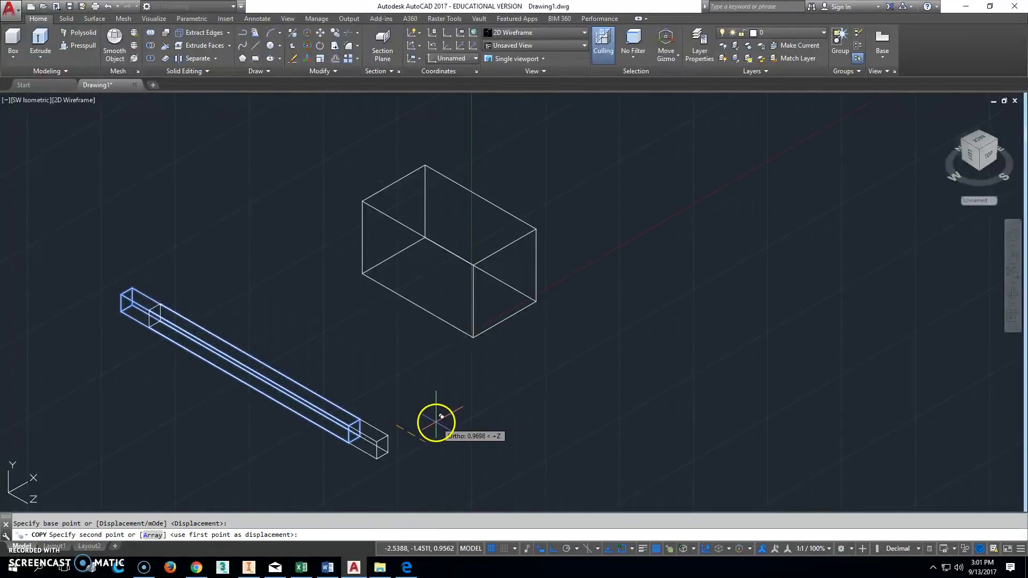
pyautogui.click(473, 405)
pyautogui.press('Escape')
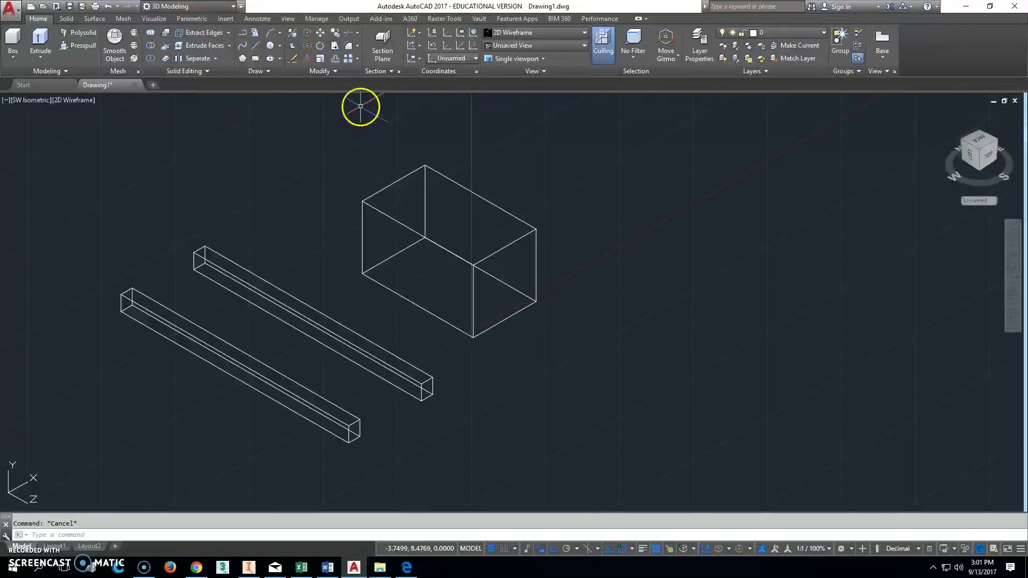
# Move the copied bar so its end midpoint snaps to a block edge midpoint
pyautogui.click(321, 33)
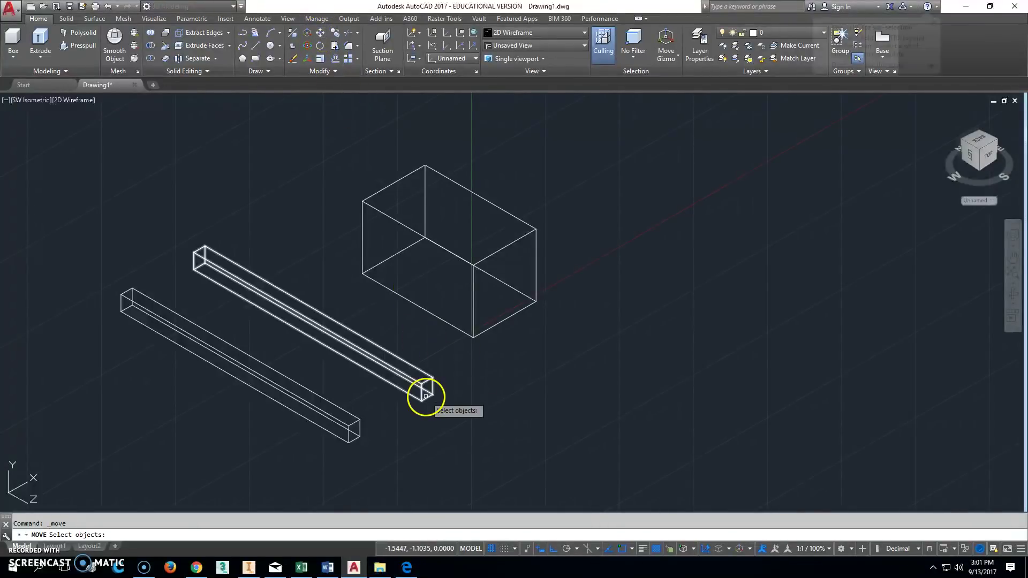
pyautogui.click(432, 388)
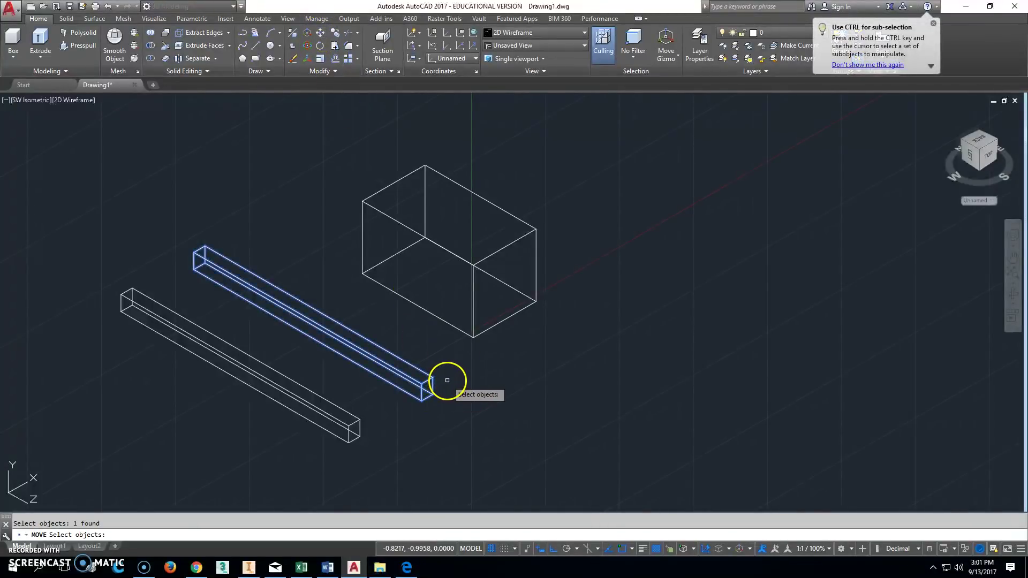
pyautogui.press('Return')
pyautogui.scroll(4, 434, 387)
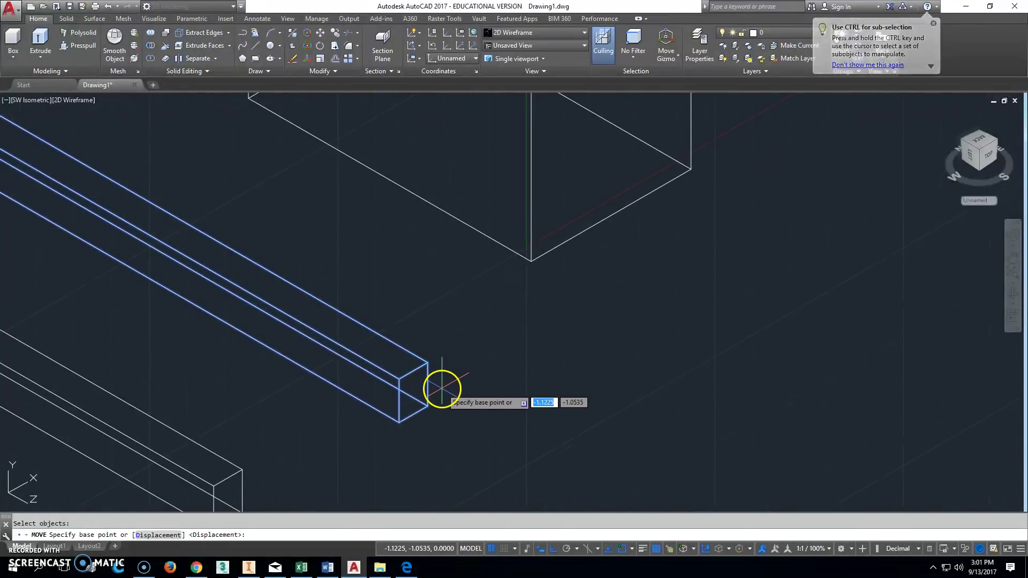
pyautogui.keyDown('shift'); pyautogui.rightClick(459, 375); pyautogui.keyUp('shift')
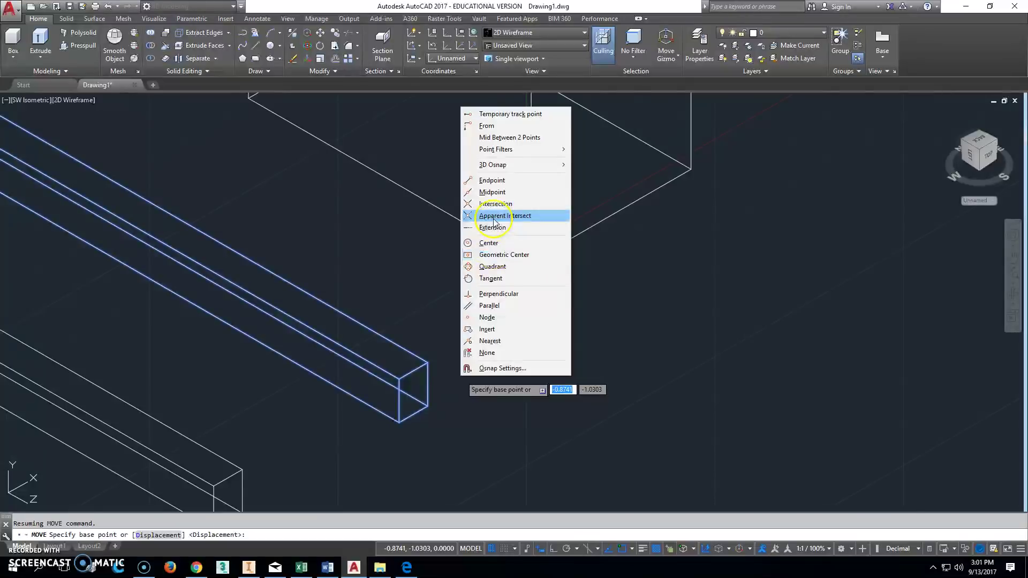
pyautogui.click(490, 192)
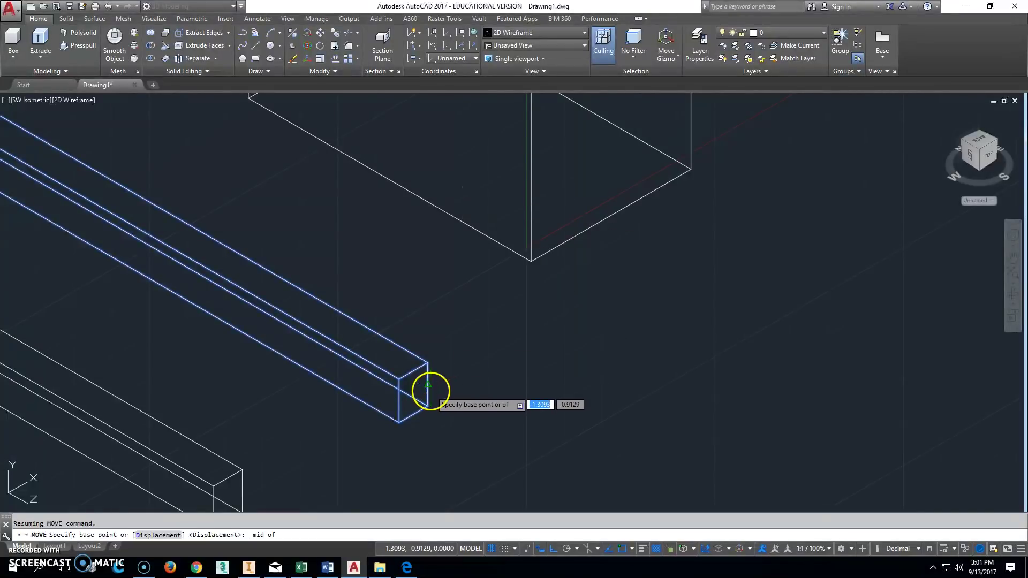
pyautogui.click(428, 384)
pyautogui.moveTo(562, 210); pyautogui.dragTo(439, 383, button='middle')
pyautogui.keyDown('shift'); pyautogui.rightClick(450, 375); pyautogui.keyUp('shift')
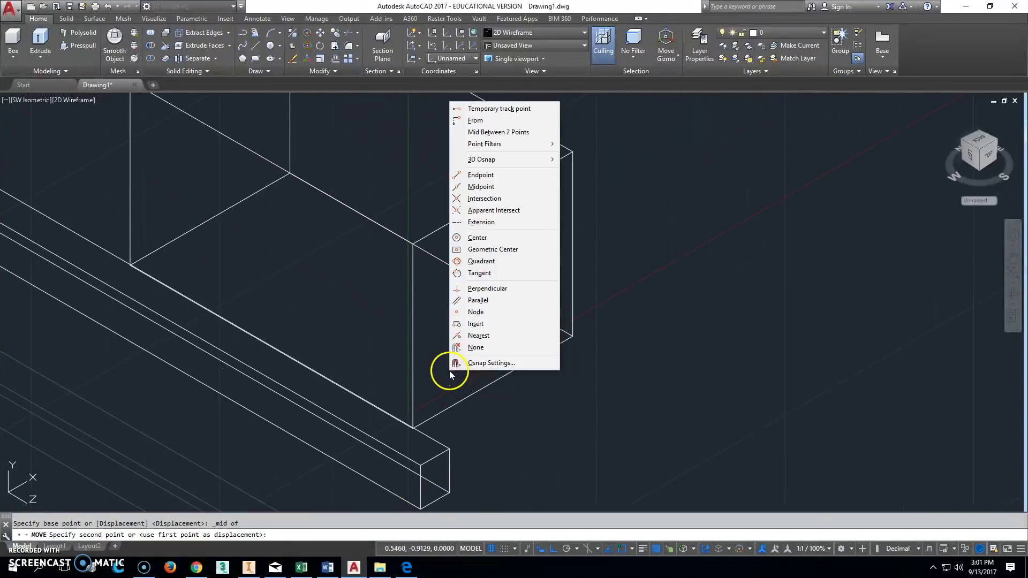
pyautogui.click(482, 187)
pyautogui.click(573, 244)
pyautogui.moveTo(604, 305); pyautogui.dragTo(347, 316, button='middle')
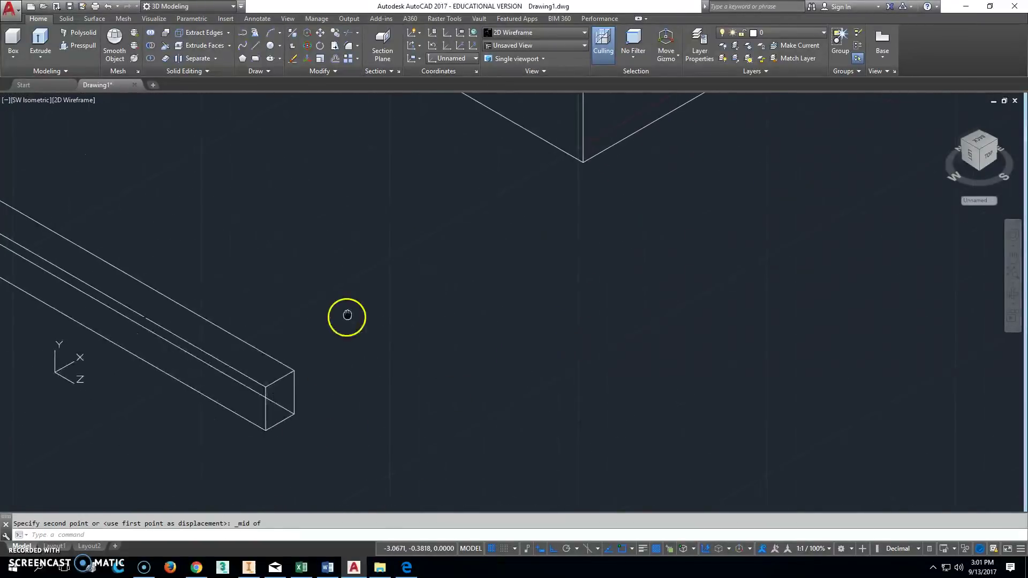
# Move the other bar, snapping its end-edge midpoint onto the block edge midpoint, then zoom out
pyautogui.click(320, 33)
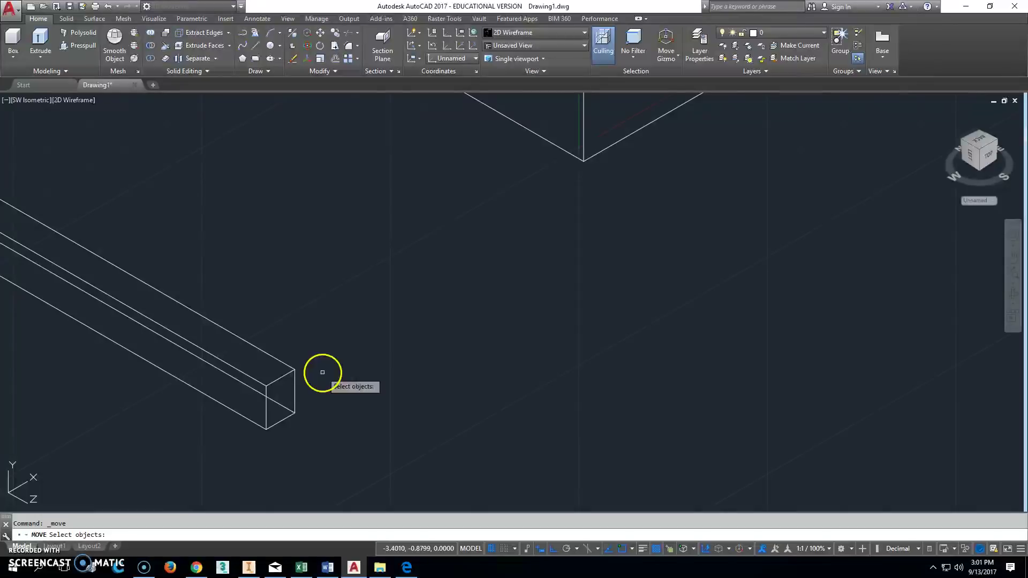
pyautogui.click(280, 378)
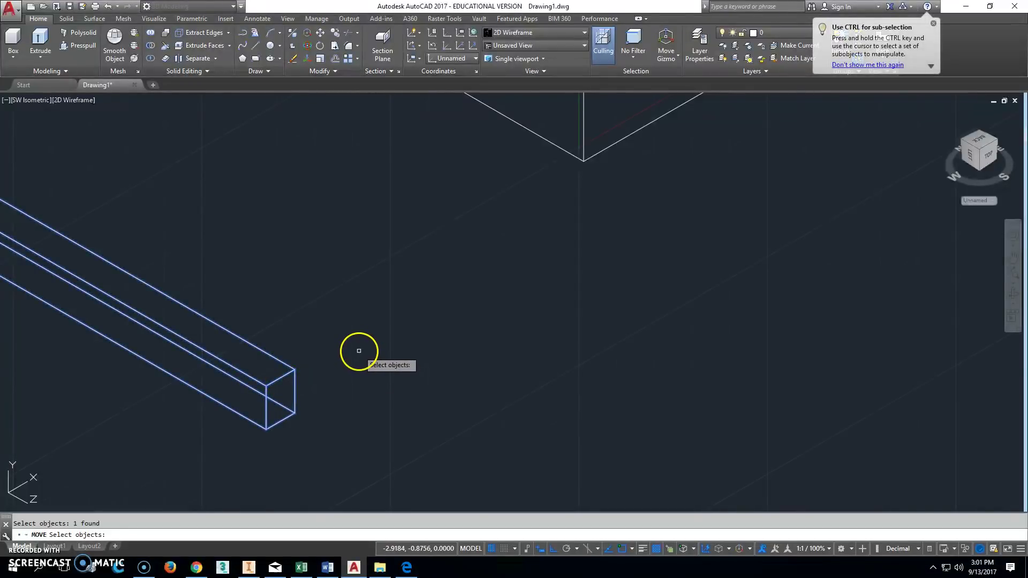
pyautogui.press('Return')
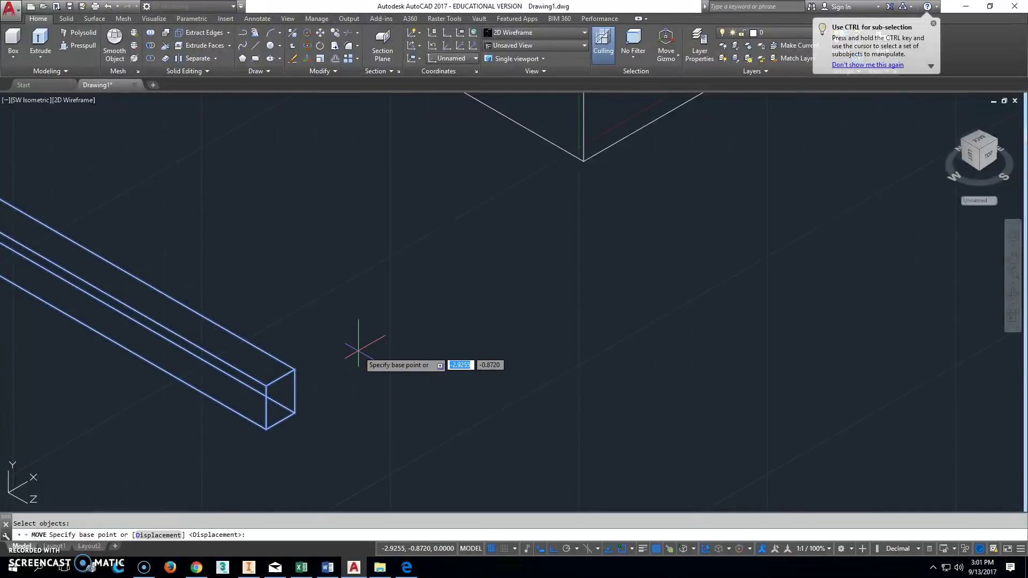
pyautogui.keyDown('shift'); pyautogui.rightClick(356, 419); pyautogui.keyUp('shift')
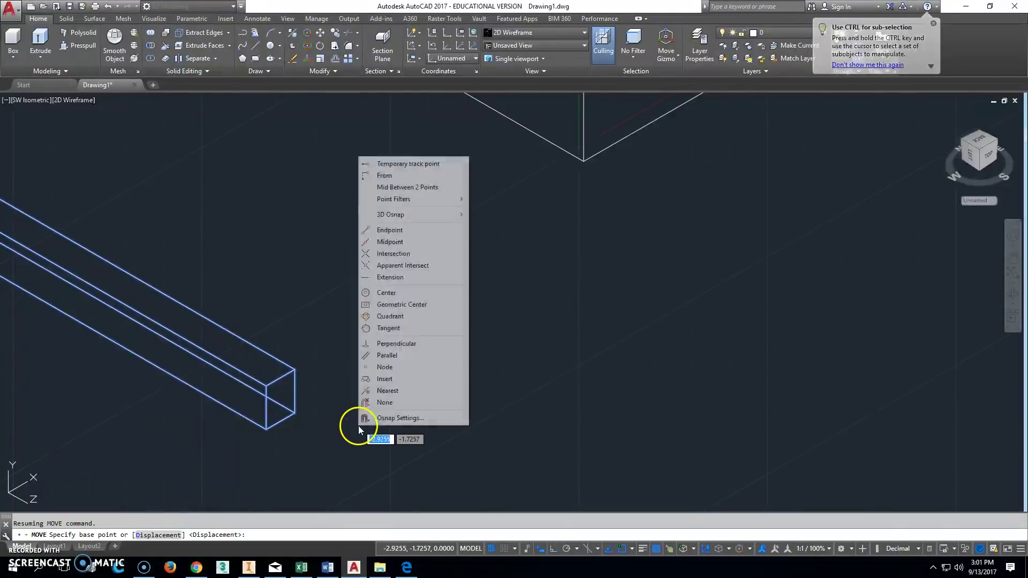
pyautogui.click(392, 246)
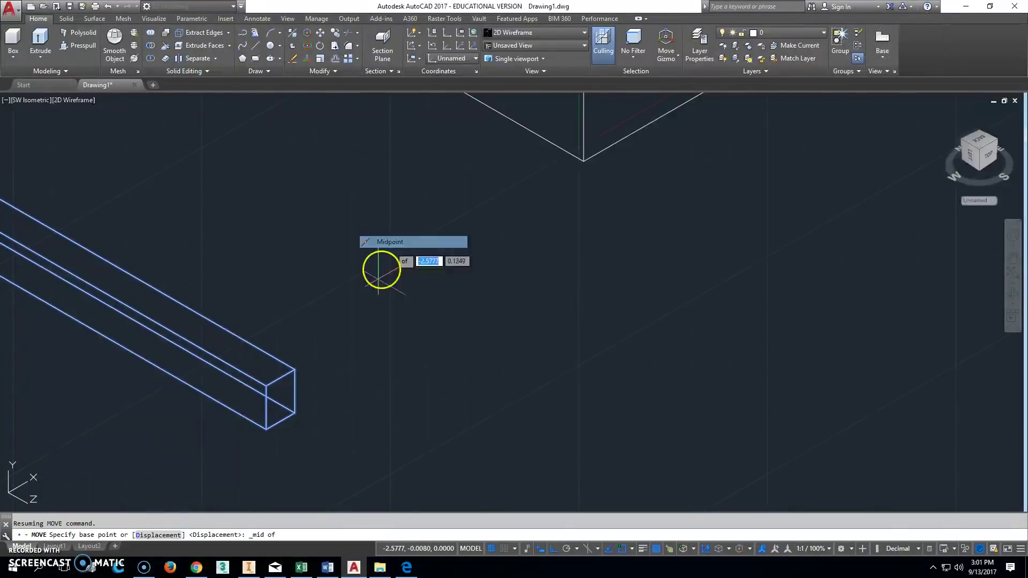
pyautogui.click(266, 408)
pyautogui.moveTo(370, 296); pyautogui.dragTo(204, 415, button='middle')
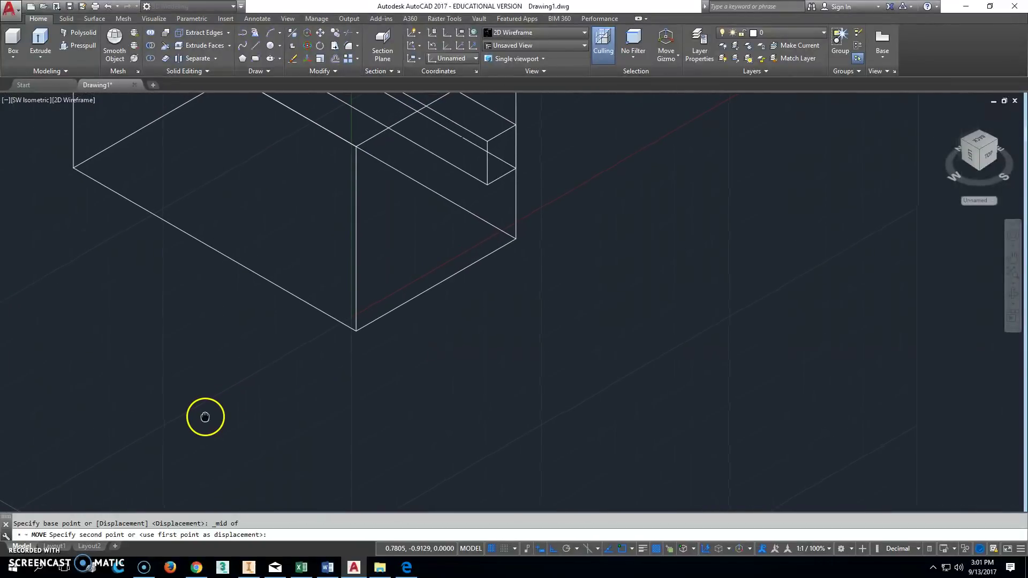
pyautogui.keyDown('shift'); pyautogui.rightClick(298, 310); pyautogui.keyUp('shift')
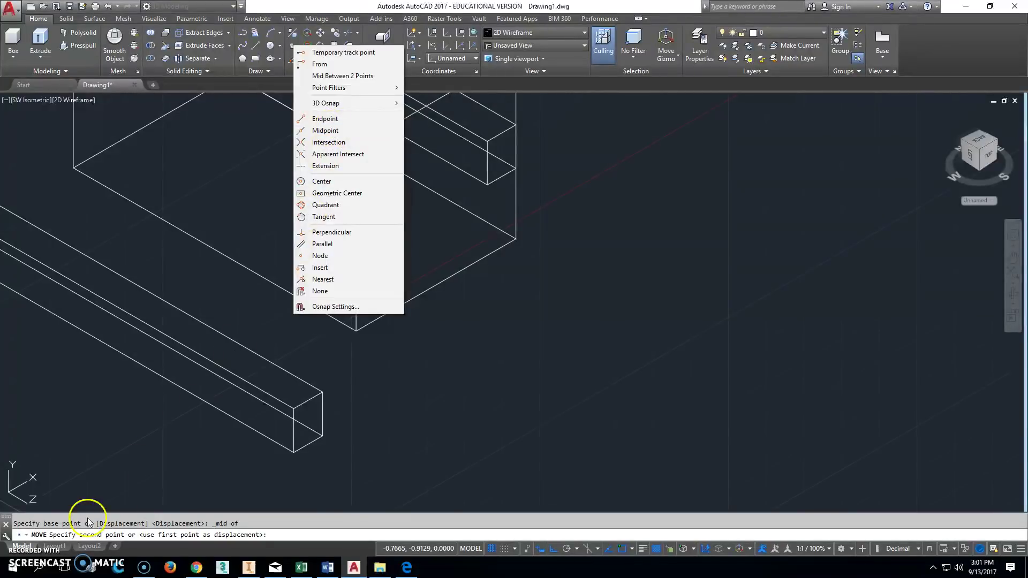
pyautogui.click(316, 136)
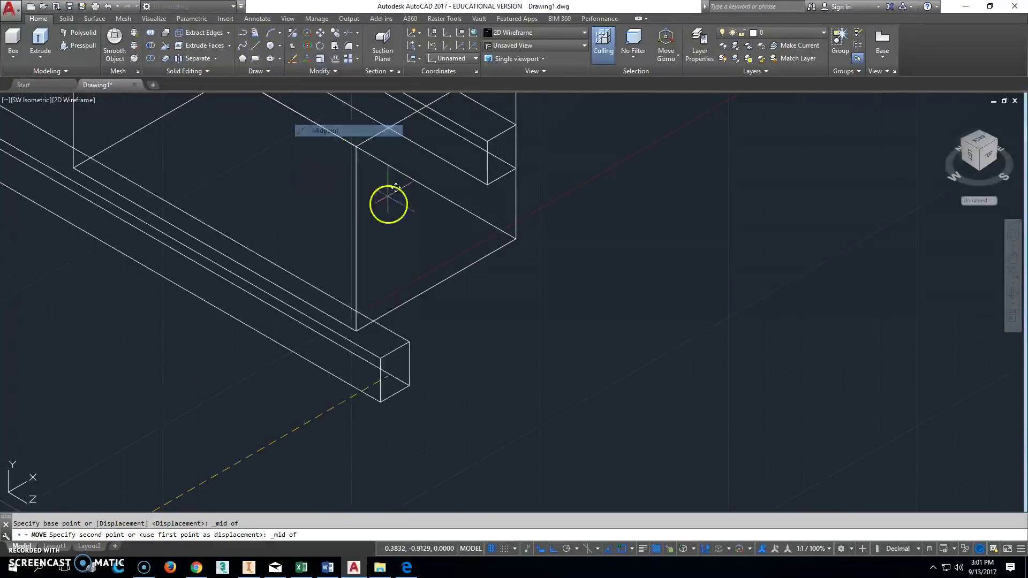
pyautogui.click(351, 222)
pyautogui.moveTo(423, 255); pyautogui.dragTo(542, 399, button='middle')
pyautogui.middleClick(542, 399)
pyautogui.middleClick(542, 399)
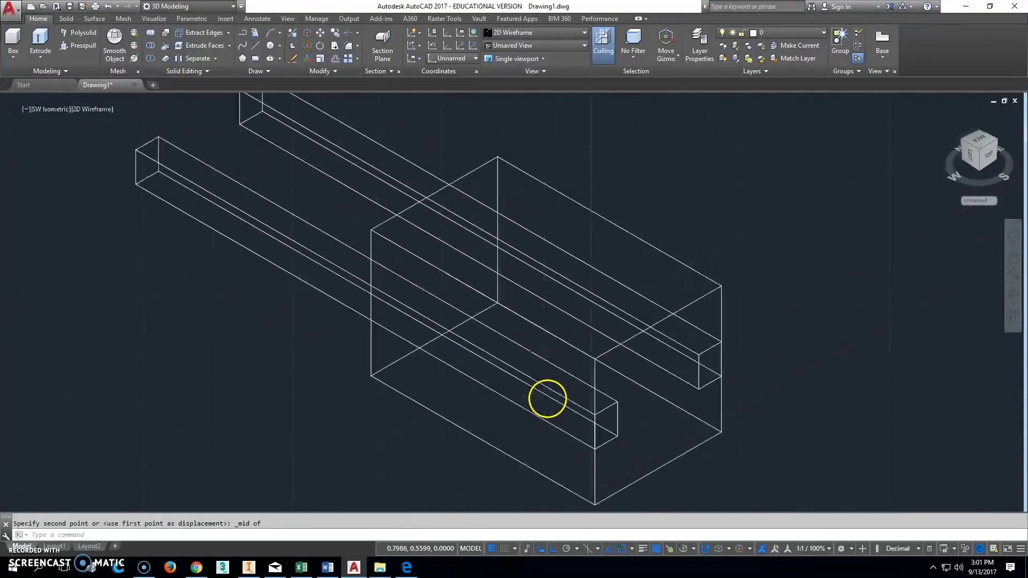
# Subtract the upper and lower bars from the box, then zoom to fit the block
pyautogui.click(151, 47)
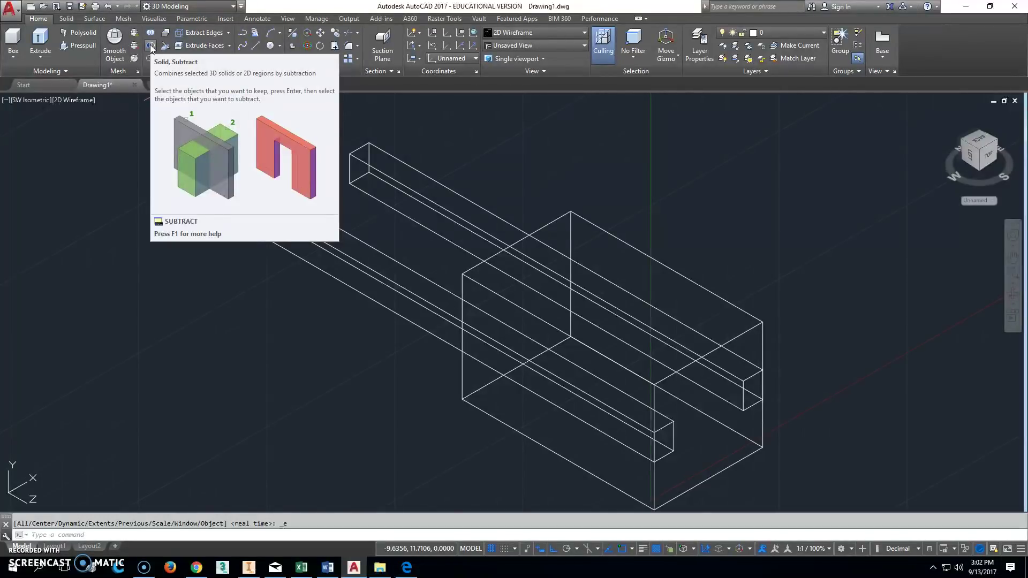
pyautogui.click(152, 48)
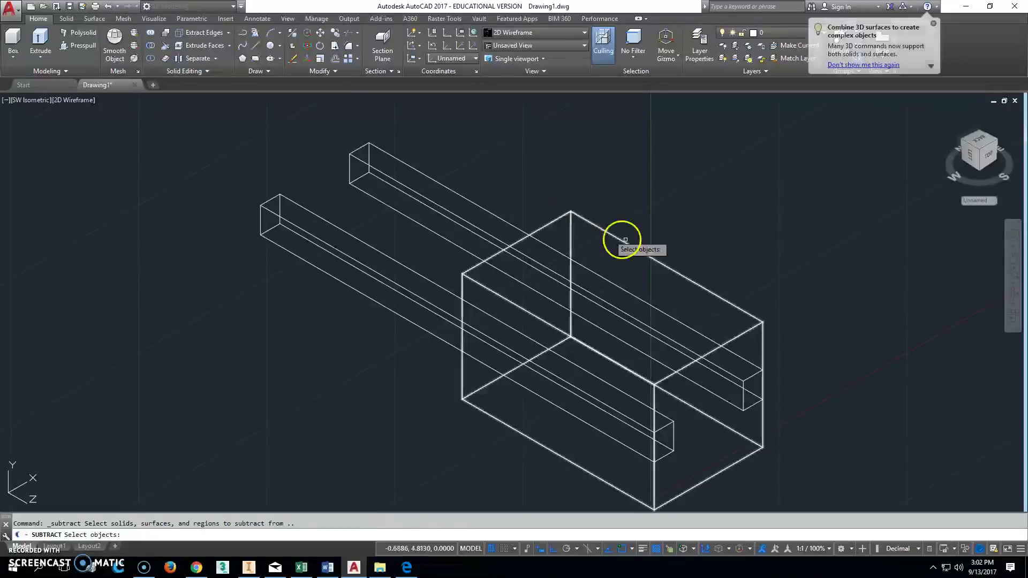
pyautogui.click(646, 255)
pyautogui.press('Return')
pyautogui.click(500, 215)
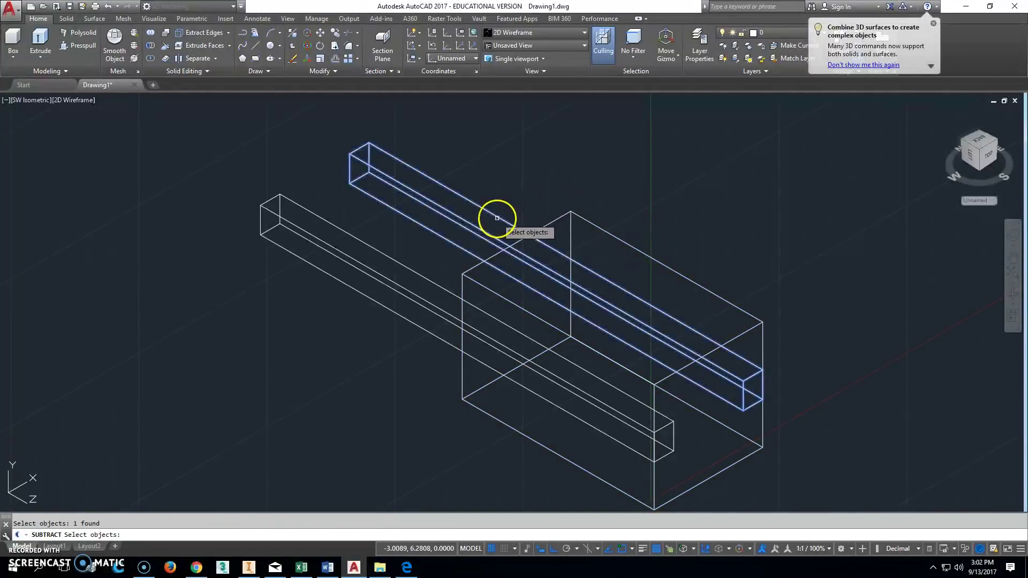
pyautogui.click(424, 271)
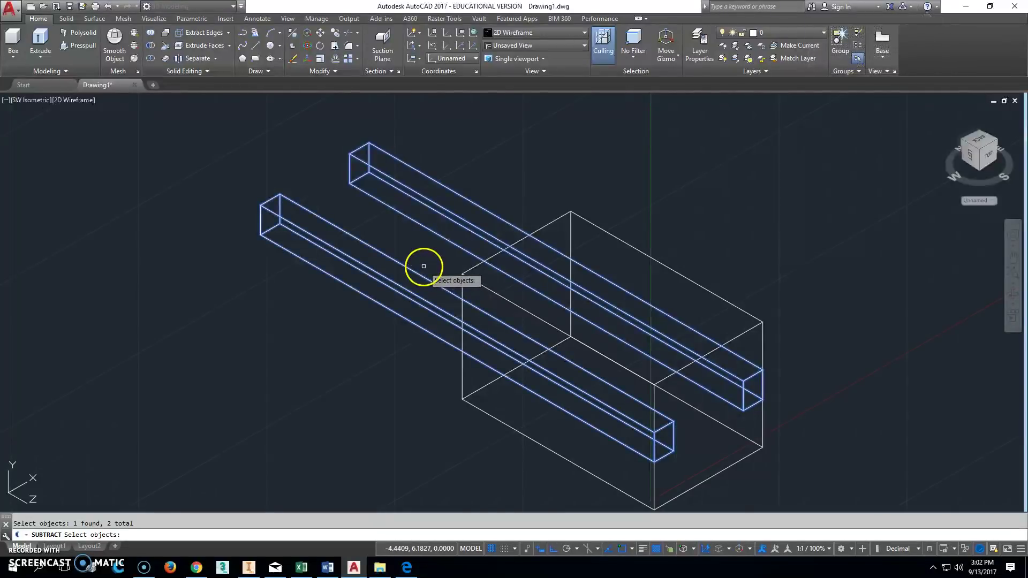
pyautogui.press('Return')
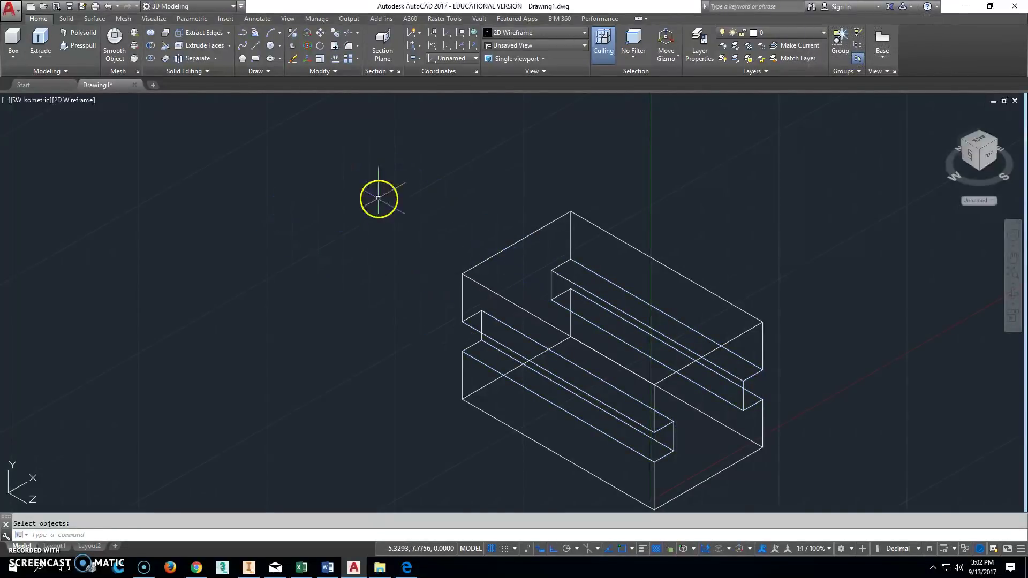
pyautogui.middleClick(379, 267)
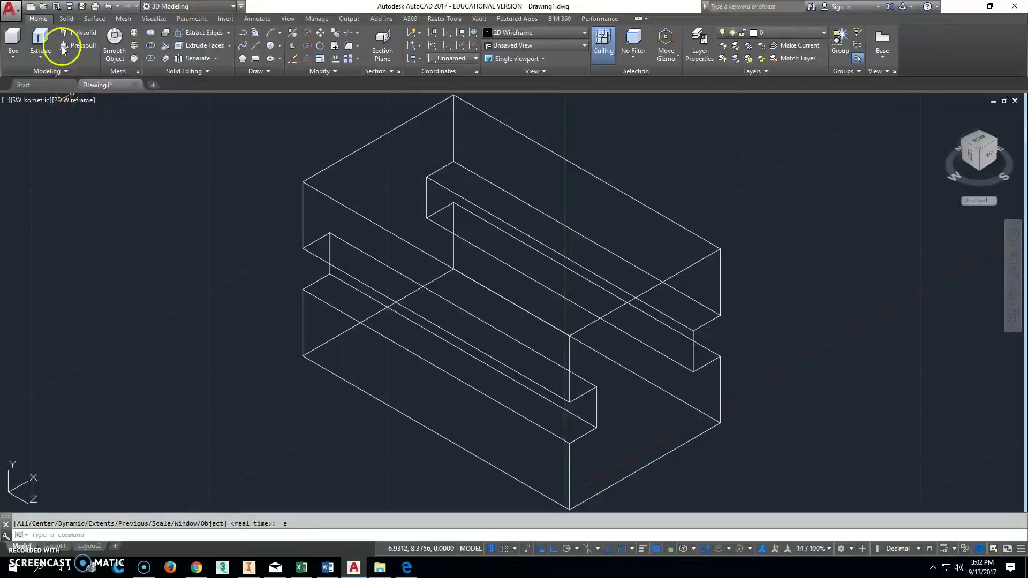
# Save the drawing in Documents as '206-6-35 Slide.dwg'
pyautogui.click(70, 7)
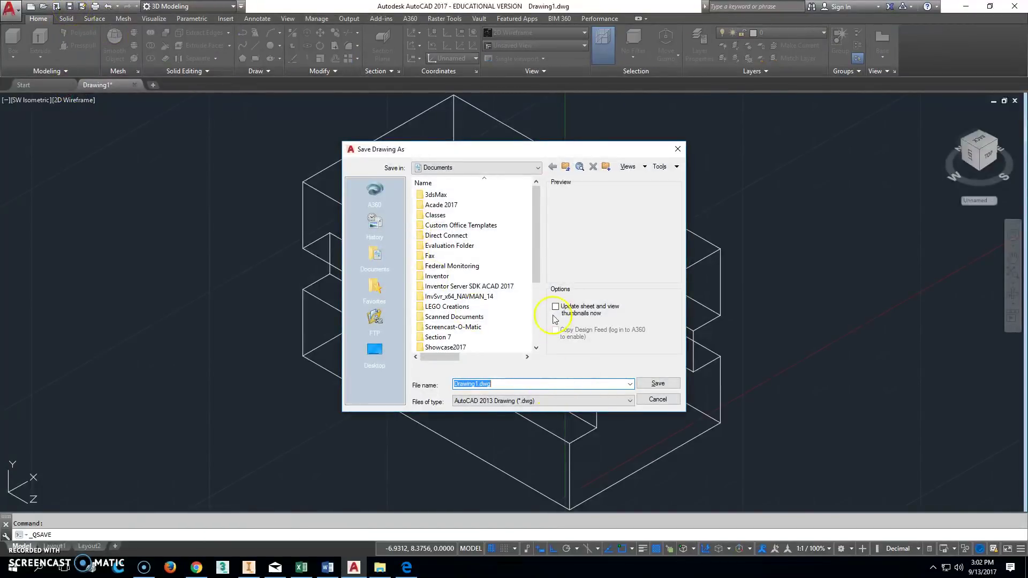
pyautogui.moveTo(536, 248); pyautogui.dragTo(537, 342)
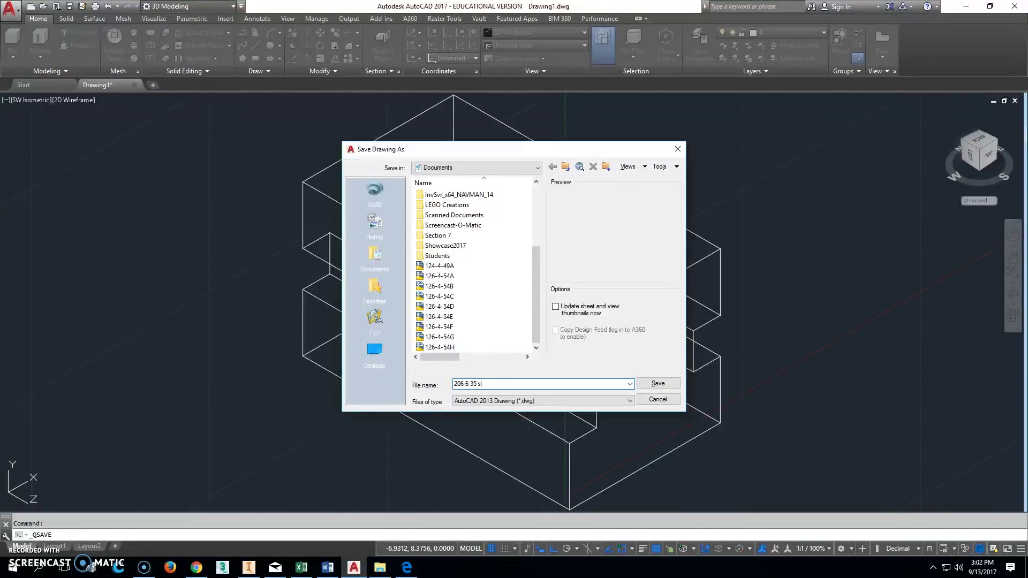
pyautogui.click(659, 383)
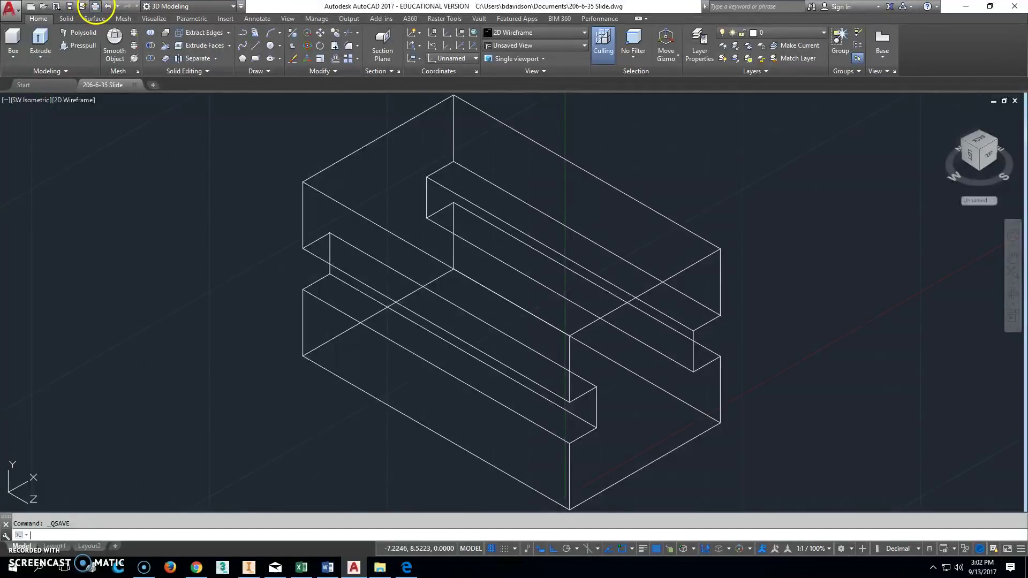
# Plot to DWG To PDF.pc3 with Extents centred on the page, and preview it
pyautogui.click(94, 7)
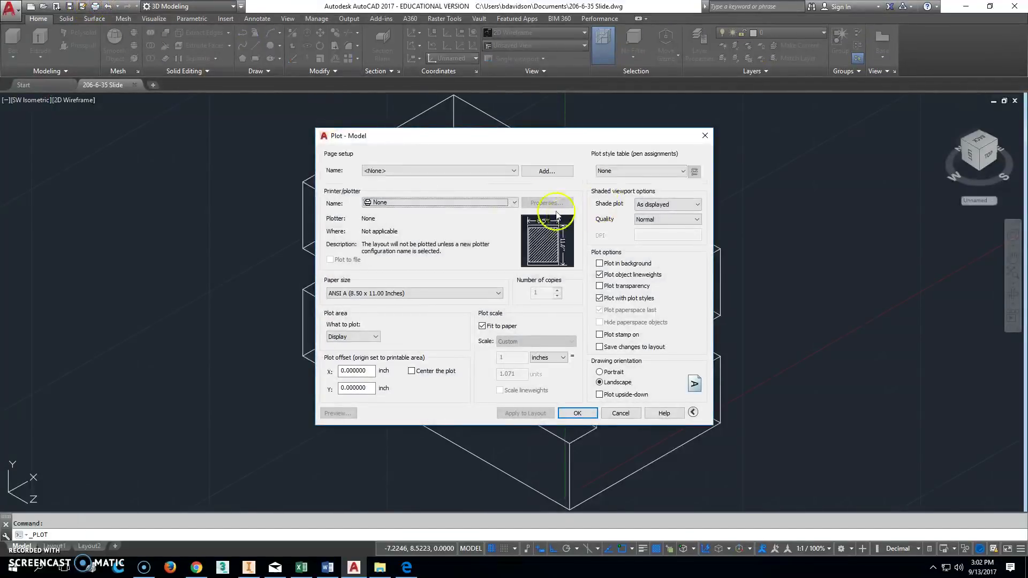
pyautogui.click(513, 203)
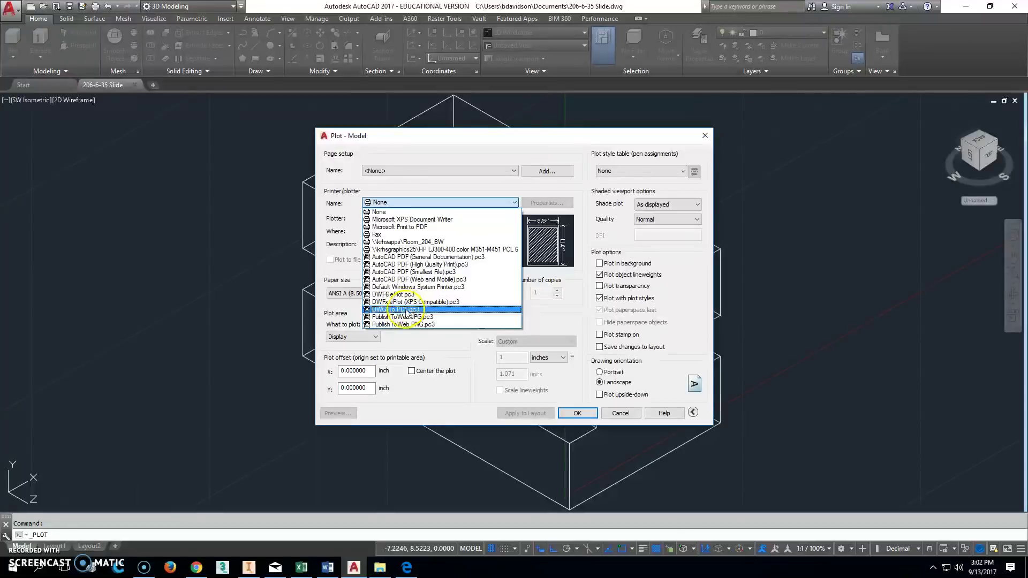
pyautogui.click(403, 310)
pyautogui.click(375, 338)
pyautogui.click(347, 352)
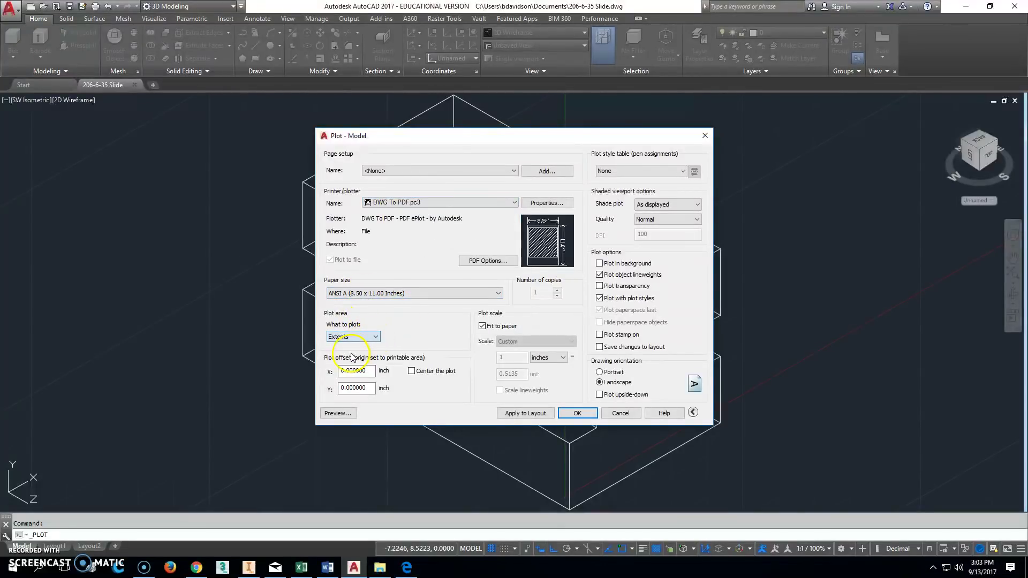
pyautogui.click(412, 371)
pyautogui.click(337, 414)
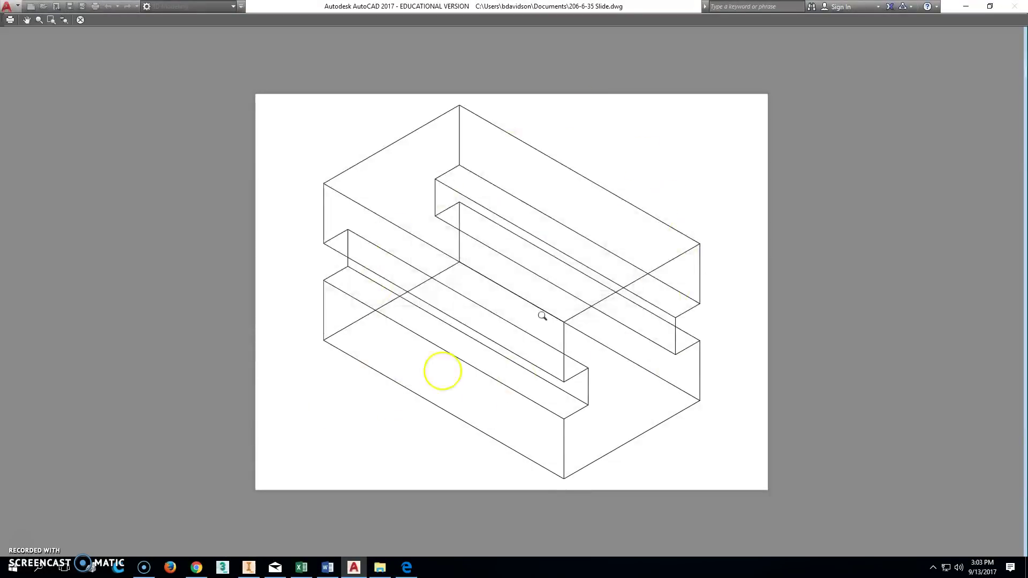
# Plot the previewed slide block and save it as 206-6-35 Slide-Model.pdf in Documents
pyautogui.rightClick(537, 210)
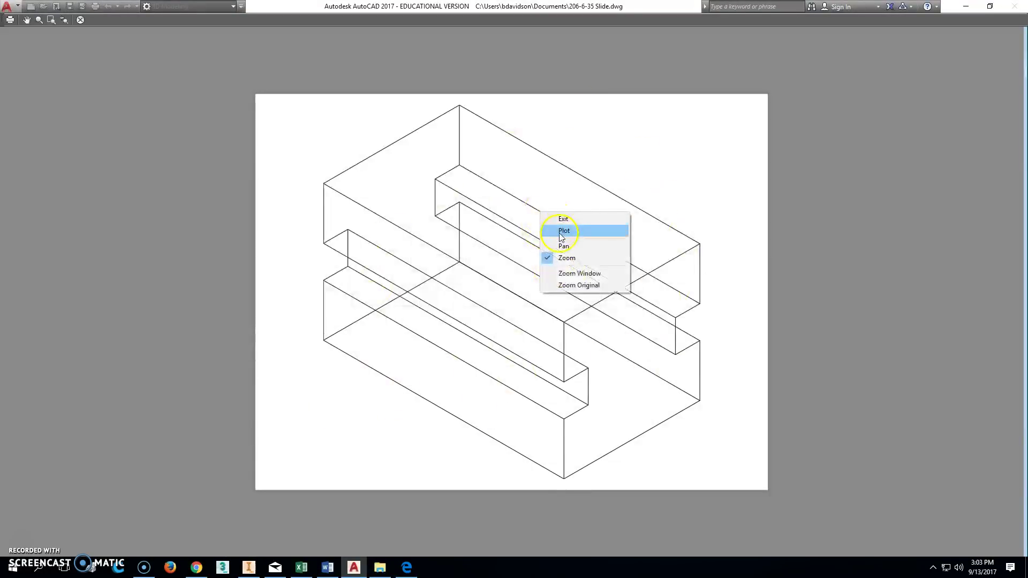
pyautogui.click(559, 231)
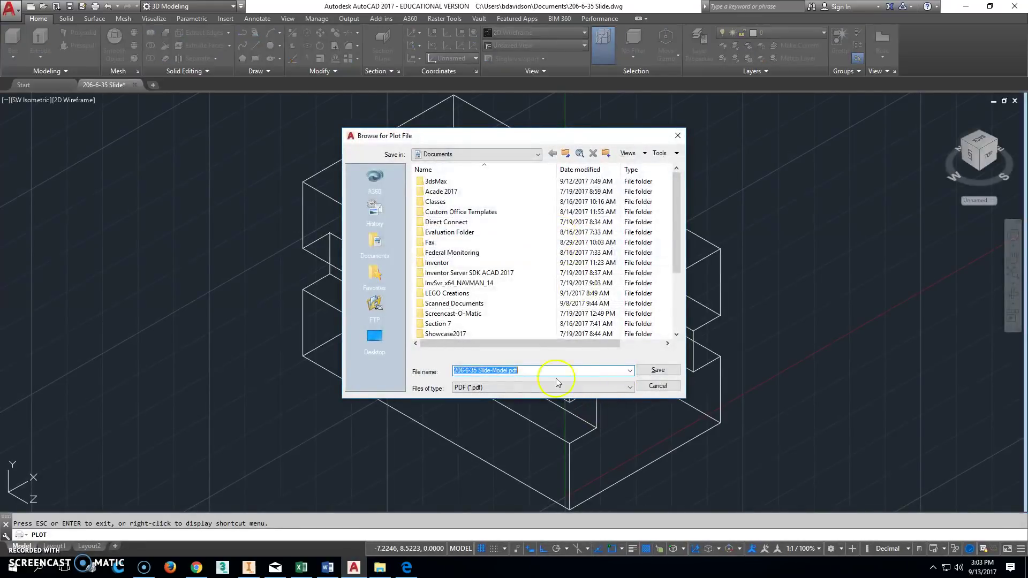
pyautogui.click(655, 371)
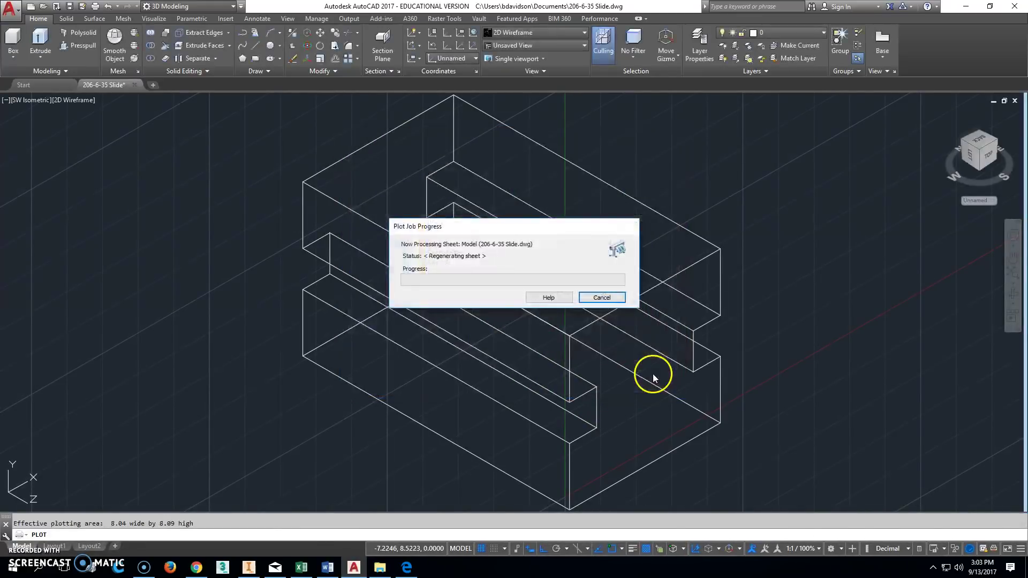